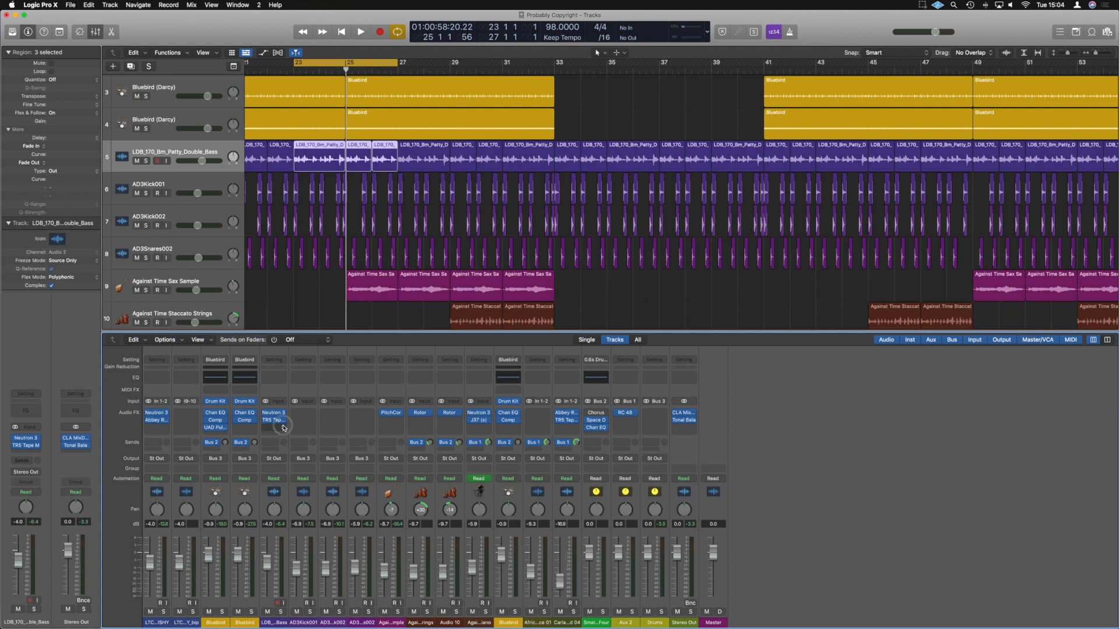
- Insert the CLA Bass plugin in the slot below the tape plugin on the Double Bass channel
left_click(284, 428)
mouse_move(303, 525)
mouse_move(379, 526)
left_click(440, 527)
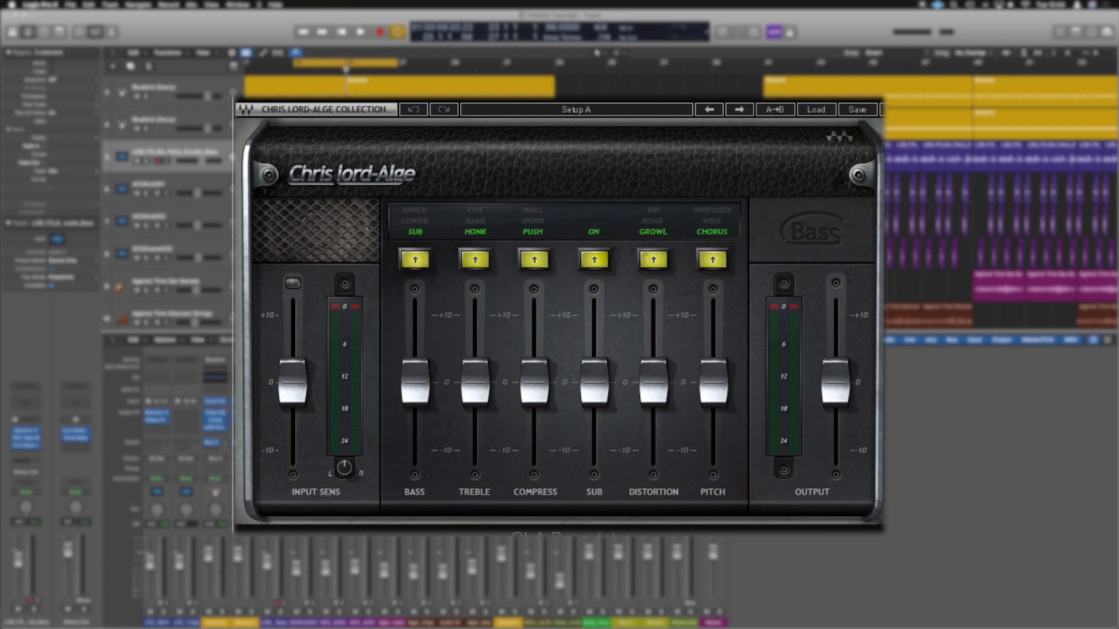
- Lower the CLA Bass Compress fader to about -6 and switch off the Bass section
key("space")
left_click_drag(540, 378, 535, 422)
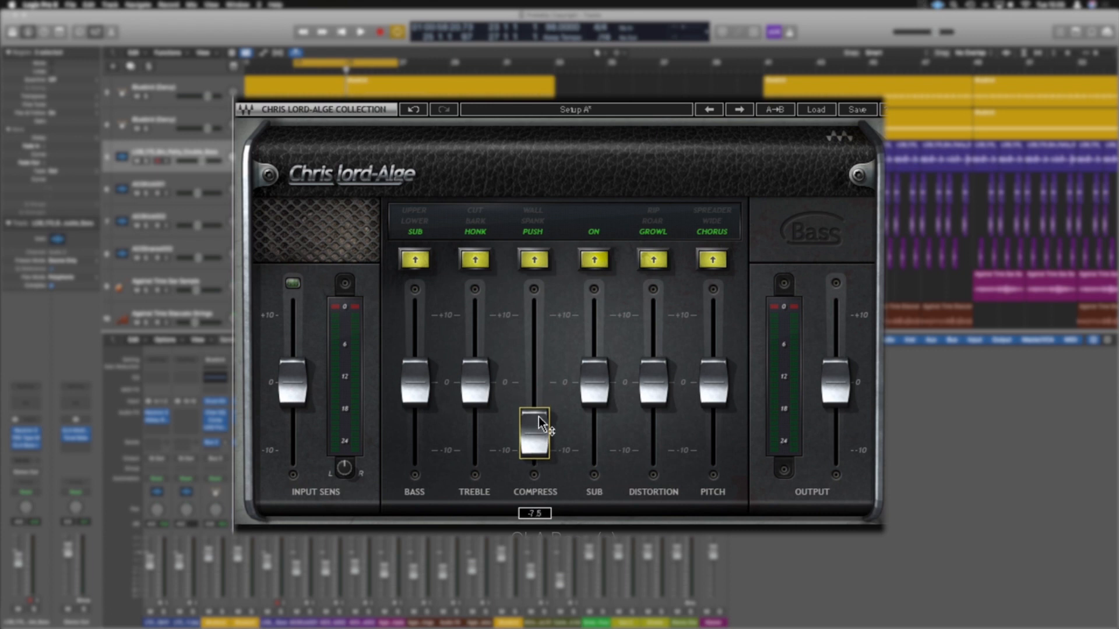
left_click(417, 264)
left_click(418, 263)
left_click(417, 264)
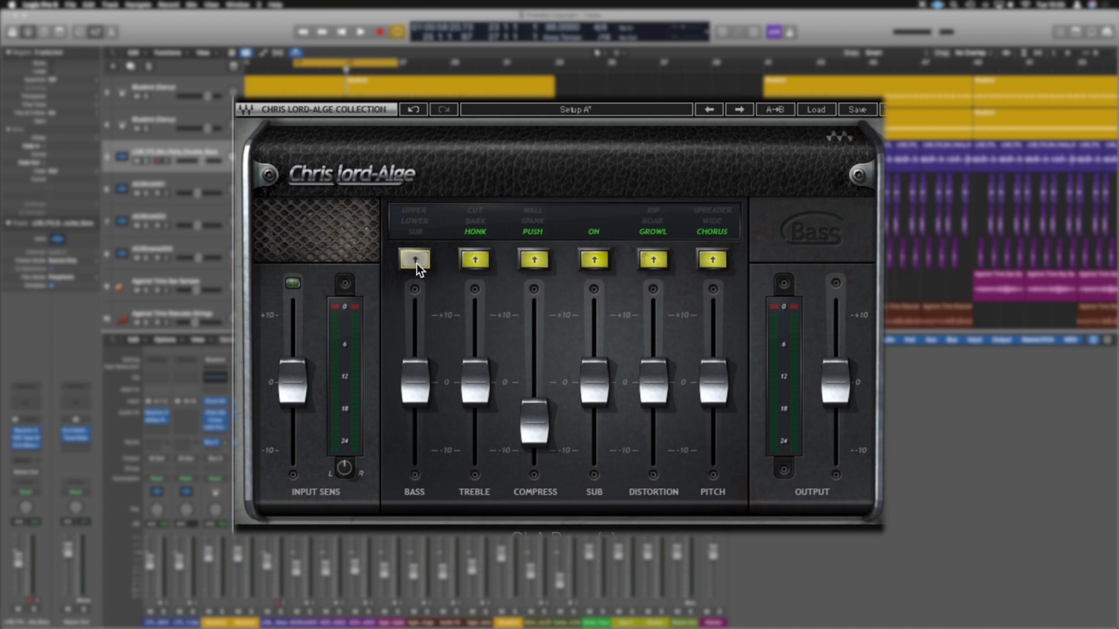
- During playback, switch the Treble section to Bark, audition it boosted, and set its fader slightly below 0
key("space")
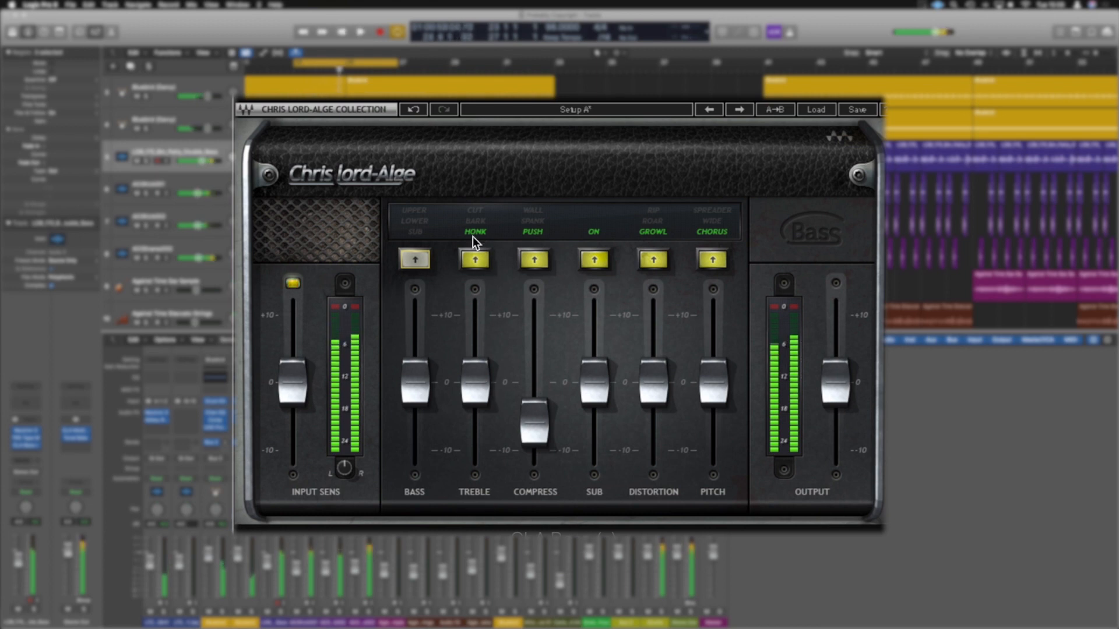
left_click_drag(473, 387, 475, 320)
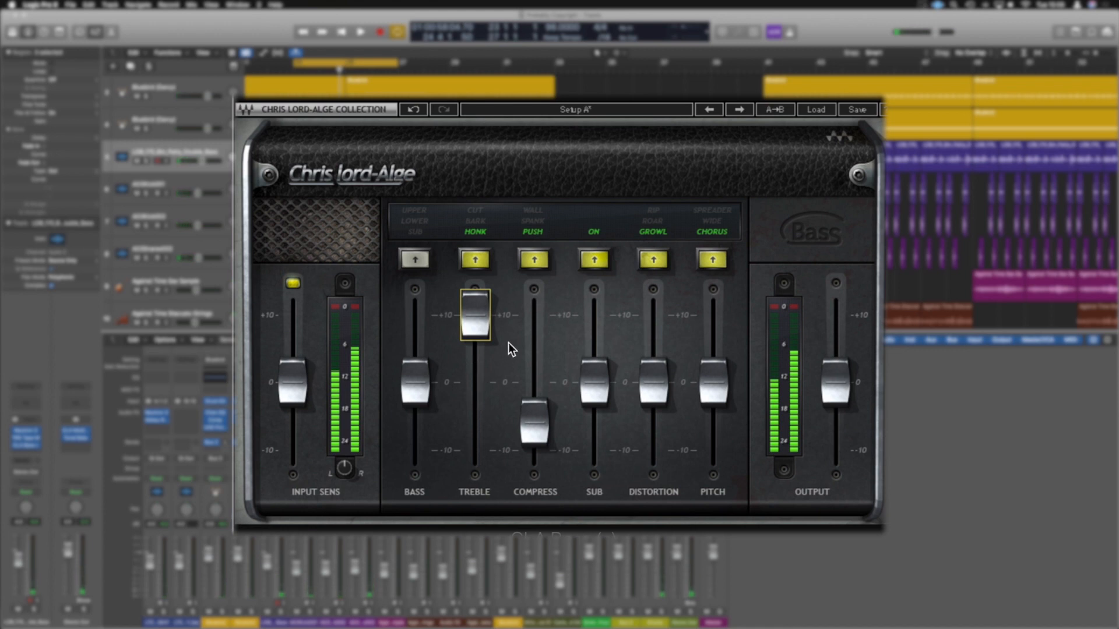
key("space")
left_click(475, 259)
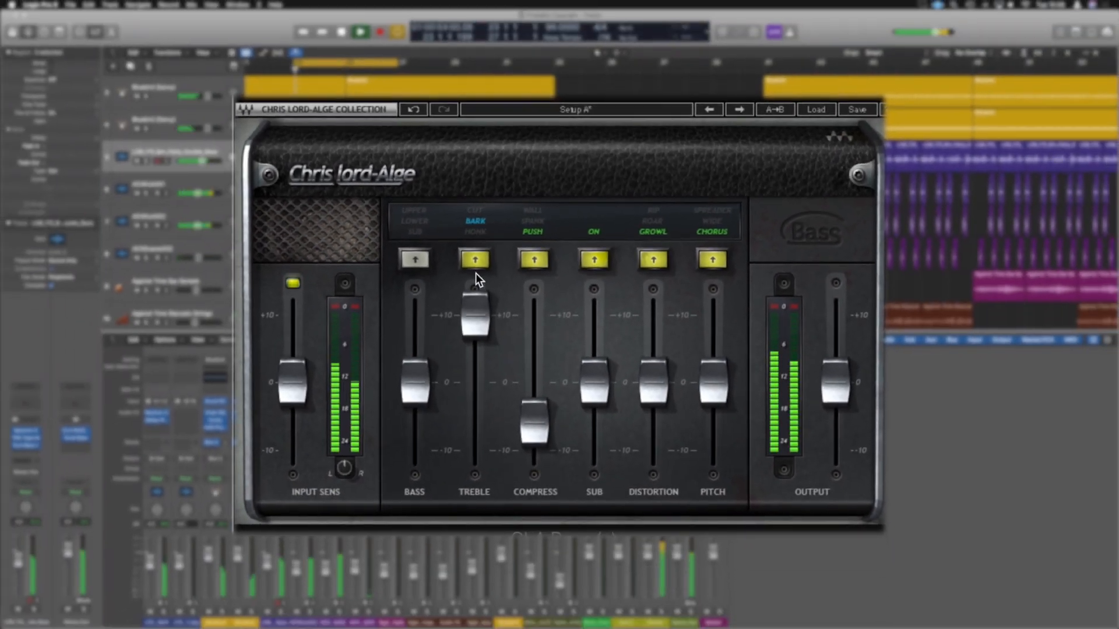
left_click_drag(476, 317, 473, 401)
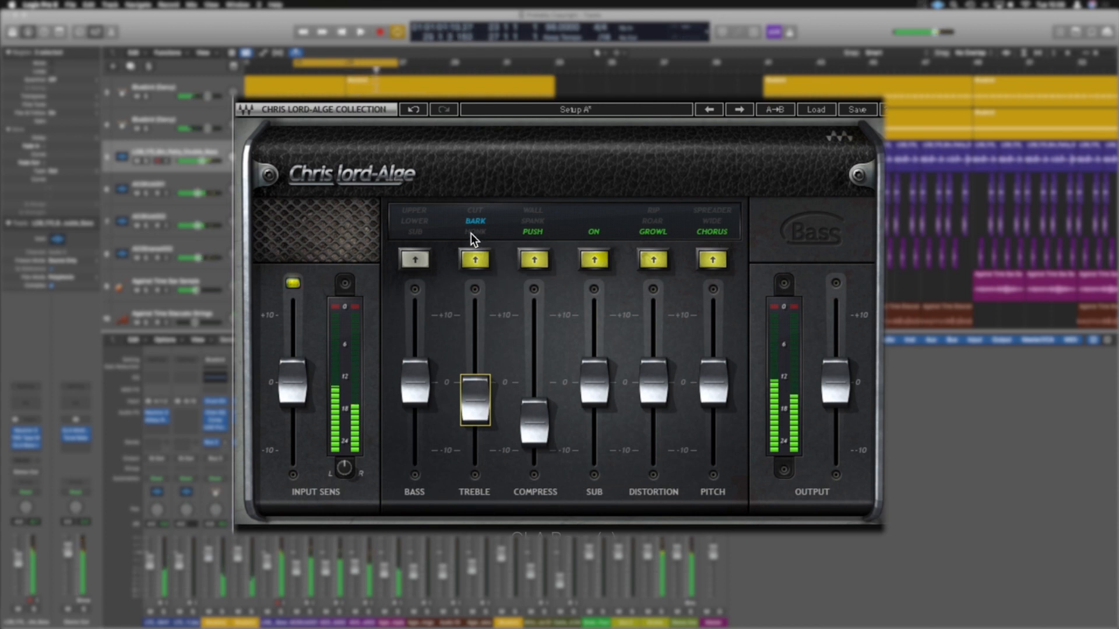
- Compare the Sub section's modes during playback and leave the section switched off
key("space")
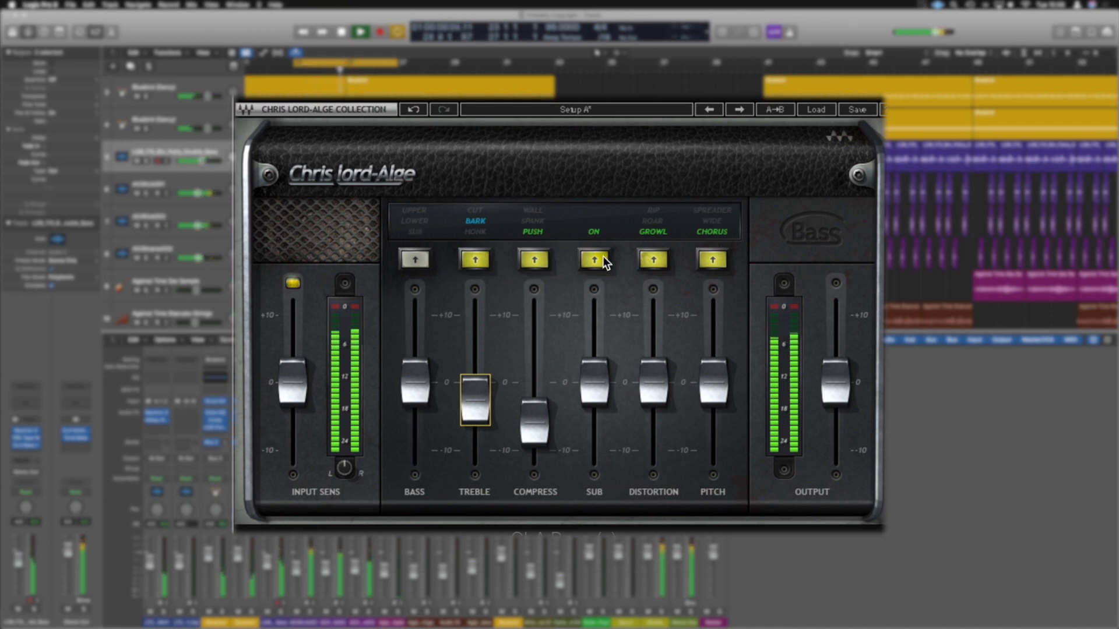
mouse_move(594, 493)
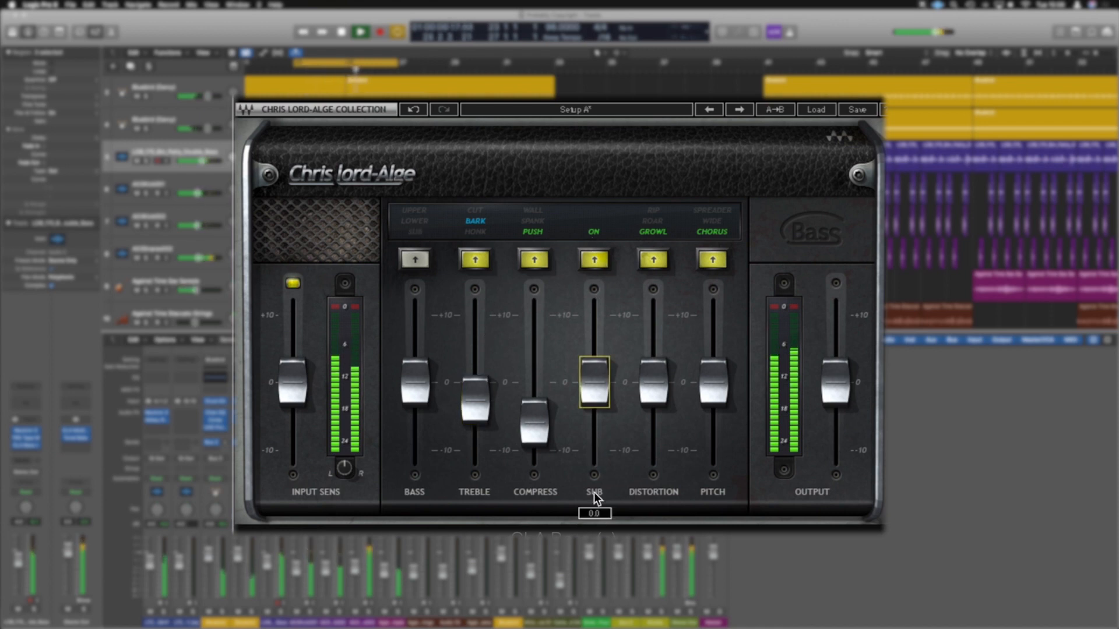
left_click(594, 261)
left_click(595, 261)
left_click(595, 261)
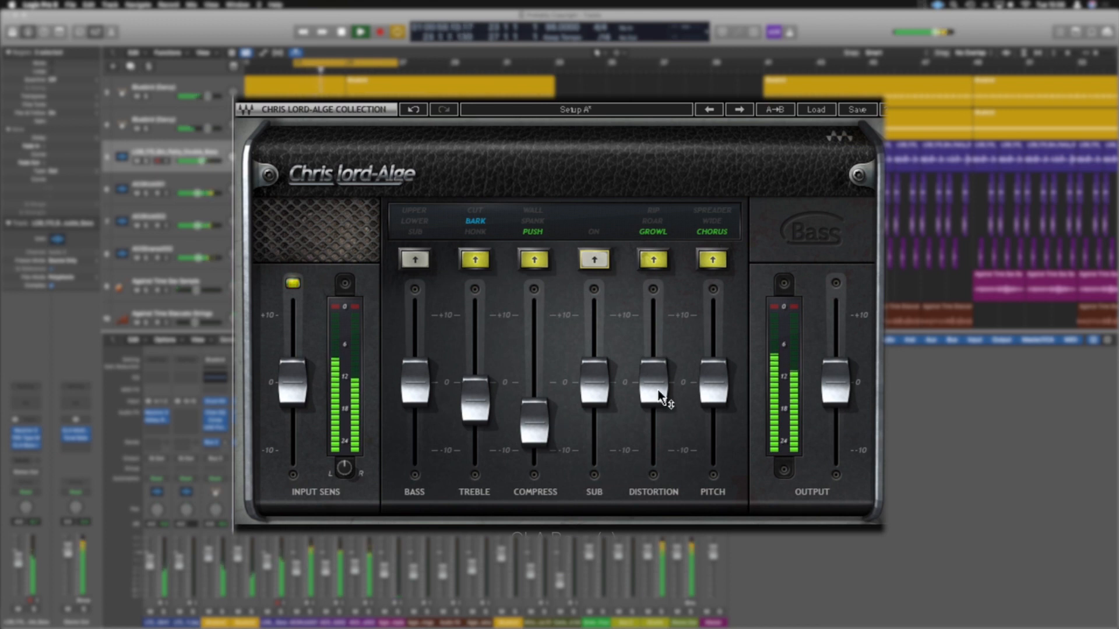
- Raise the Distortion fader to 10, audition the Roar and Rip modes, and settle on Roar
left_click_drag(654, 393, 653, 313)
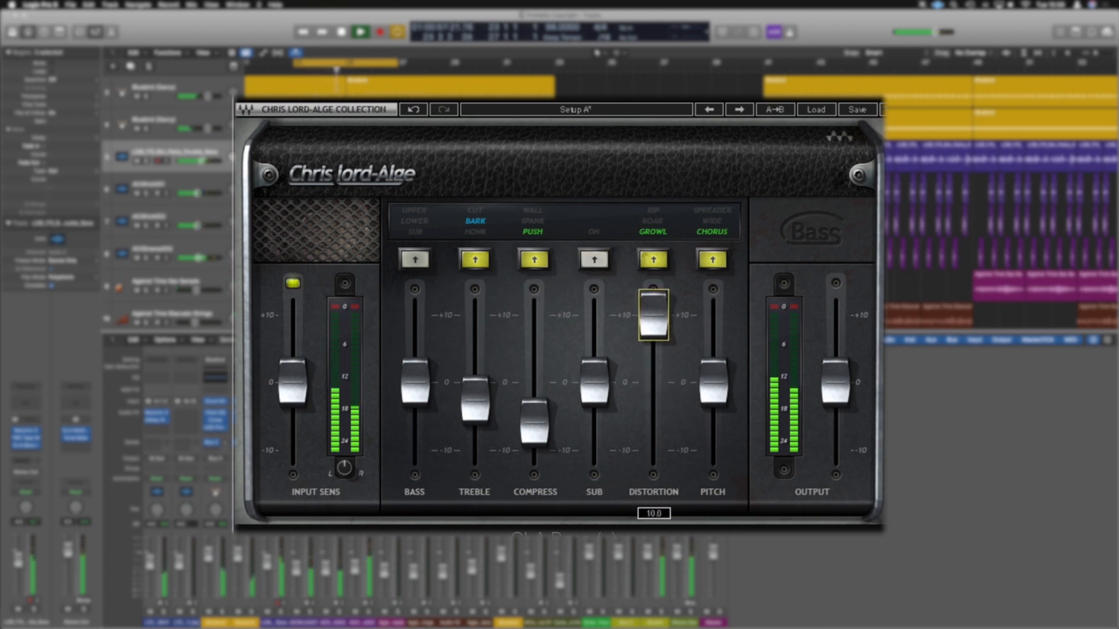
left_click(652, 222)
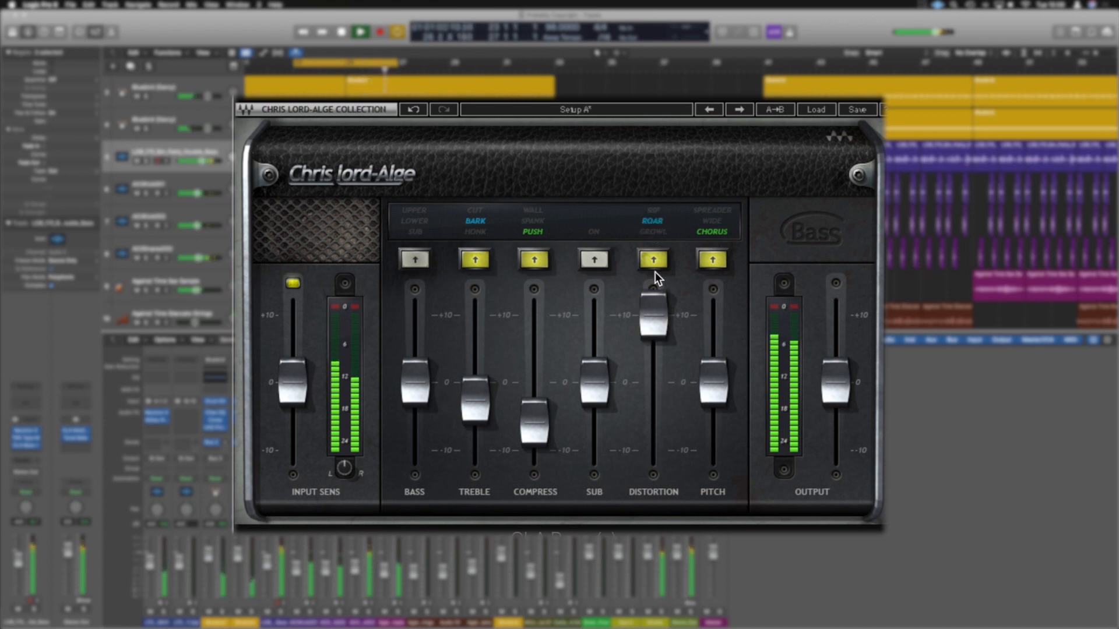
left_click(654, 210)
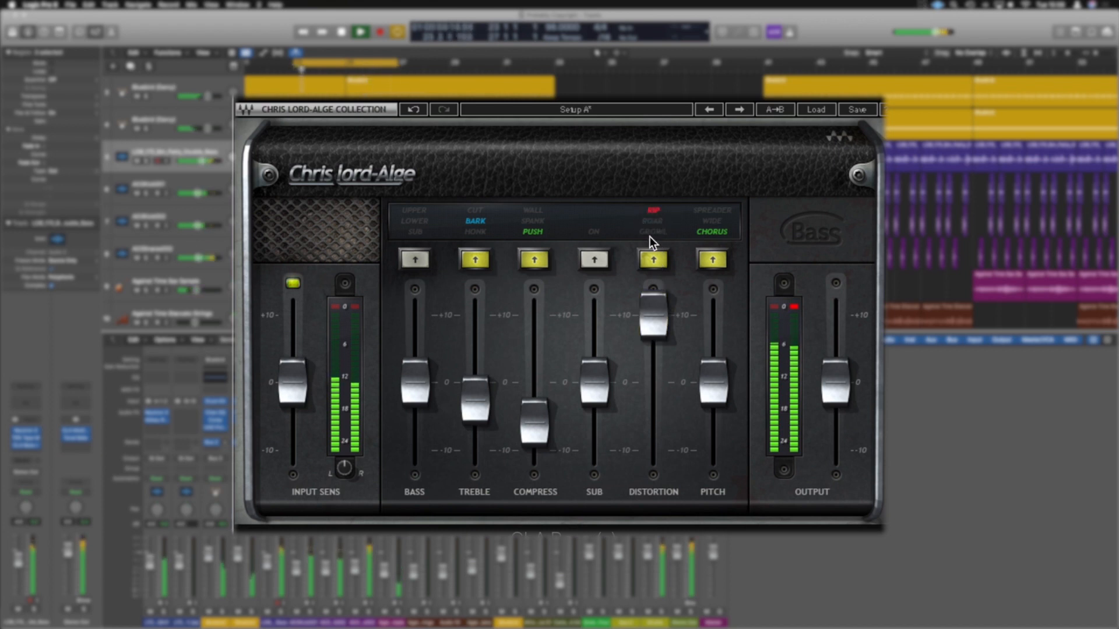
left_click(656, 265)
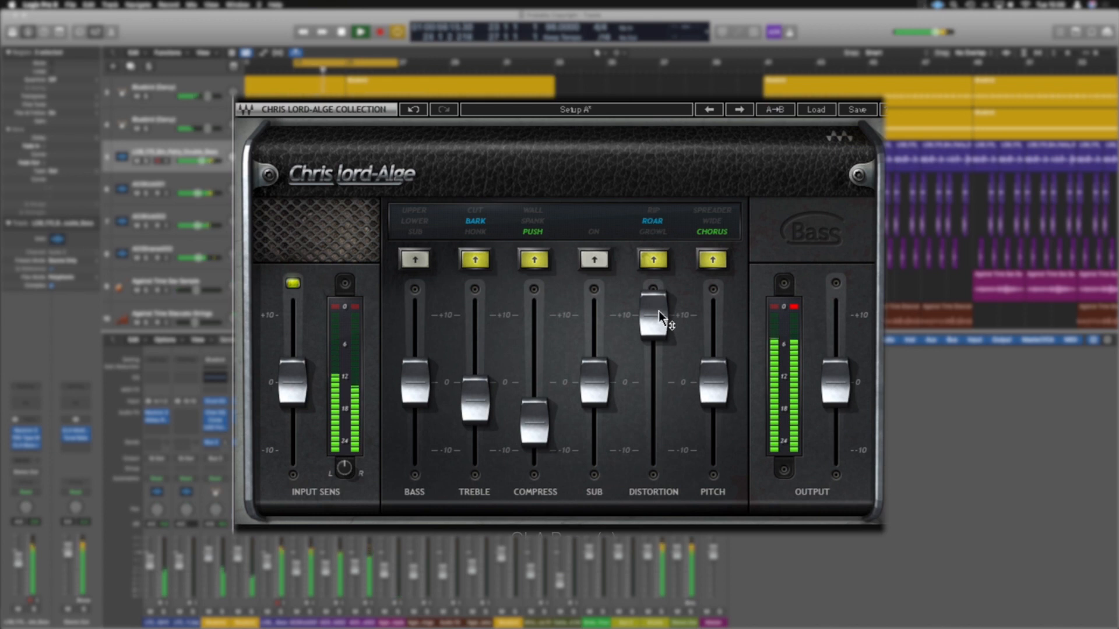
- Lower the Distortion fader to about -4.9, comparing the bass with Distortion off and on, and keep Roar active
left_click_drag(653, 315, 653, 391)
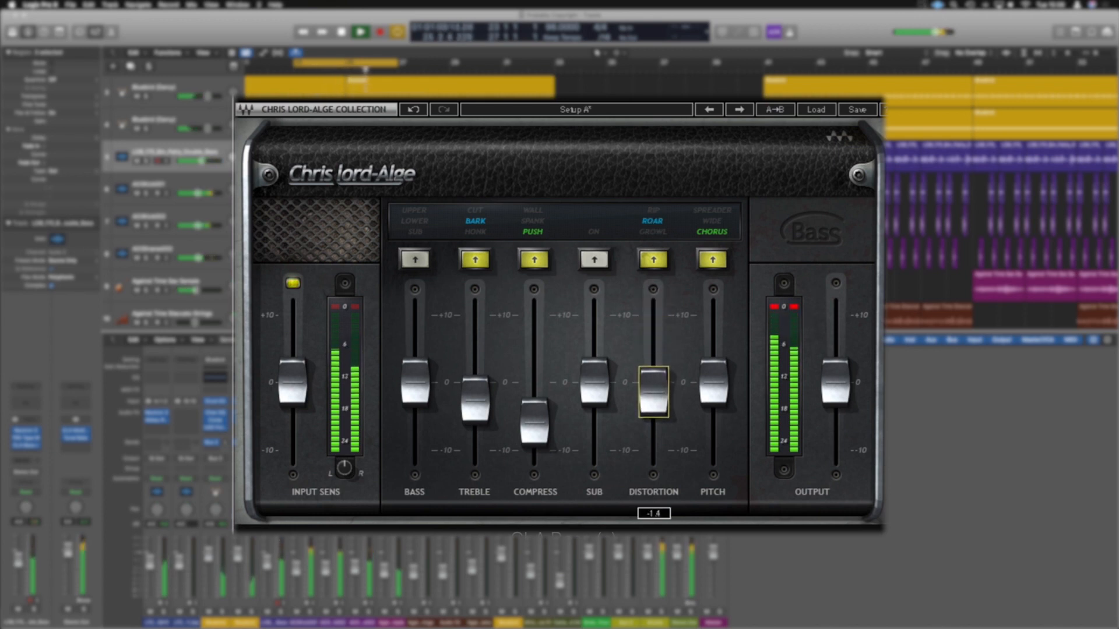
left_click(651, 225)
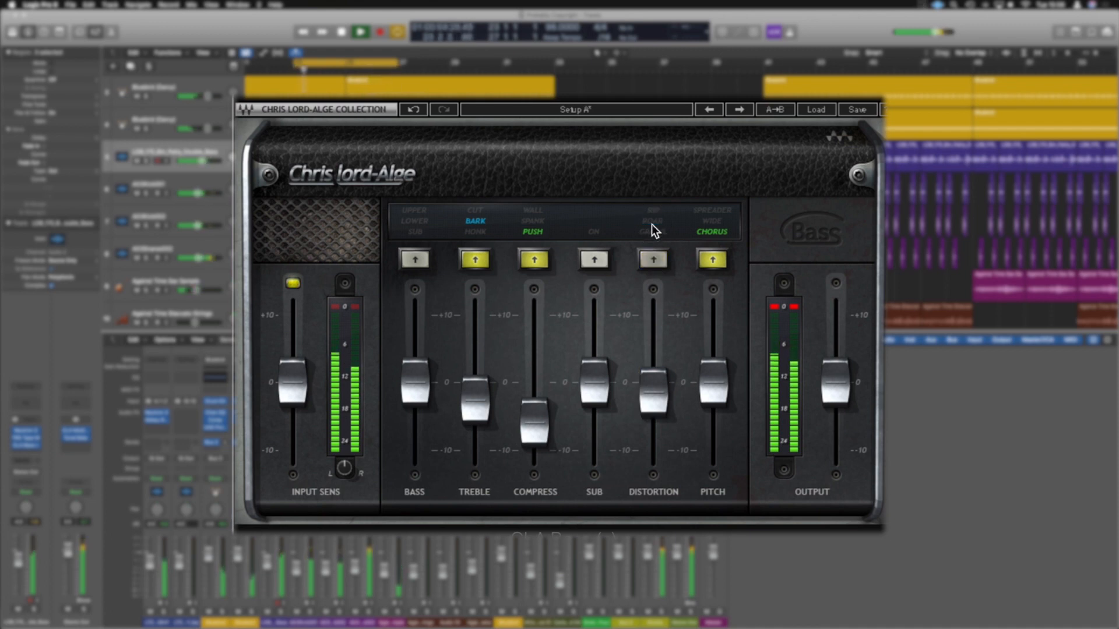
left_click(651, 225)
left_click_drag(651, 388, 651, 407)
left_click(654, 224)
left_click(653, 224)
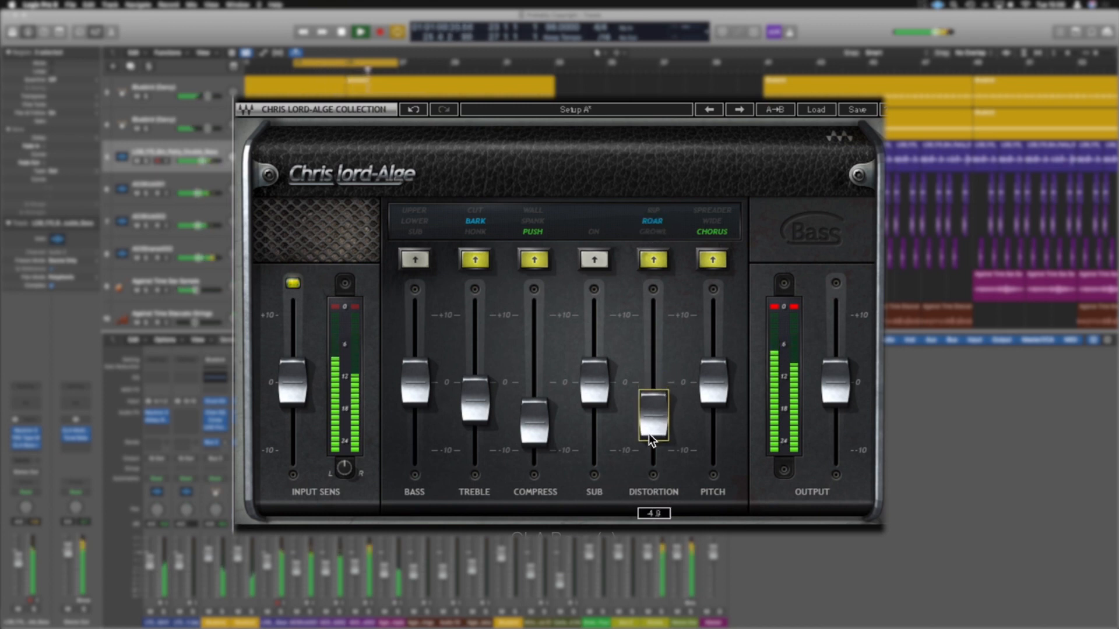
left_click(647, 226)
left_click(648, 226)
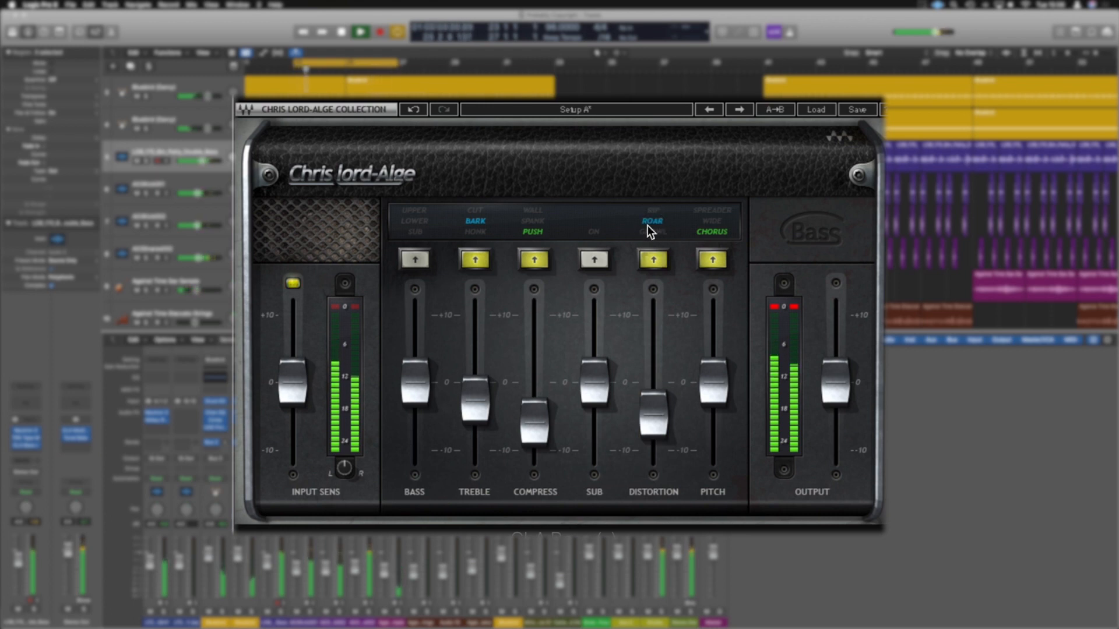
- Raise the Pitch fader to 10, audition Wide and Spreader, then stop playback and reset the output clip indicators
left_click(713, 236)
left_click(713, 222)
left_click_drag(713, 382, 720, 303)
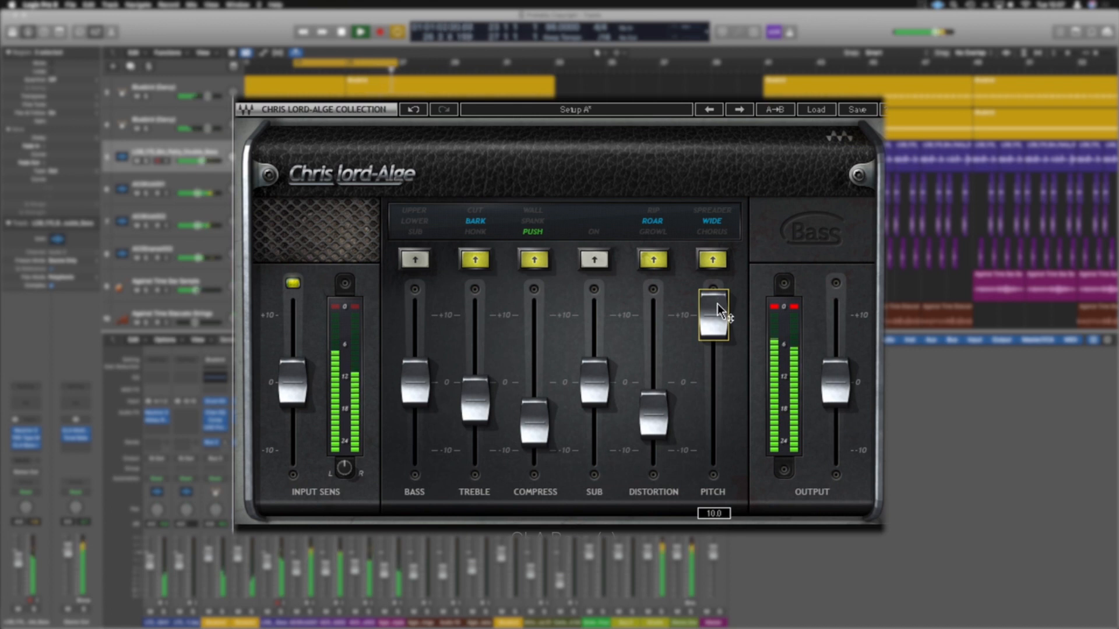
left_click(713, 210)
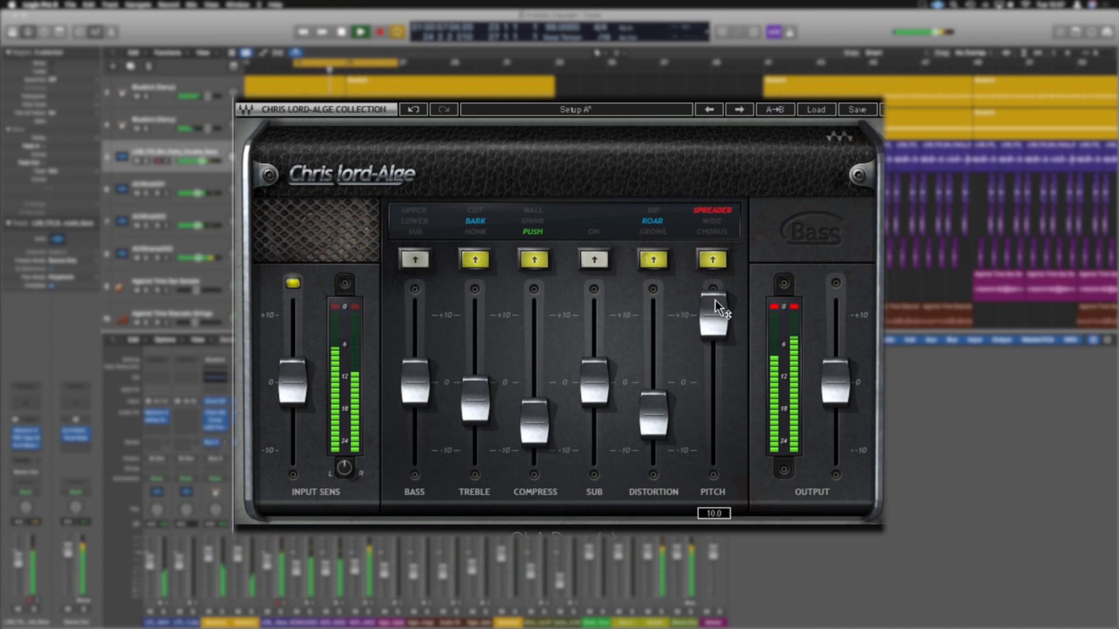
key("space")
left_click(775, 309)
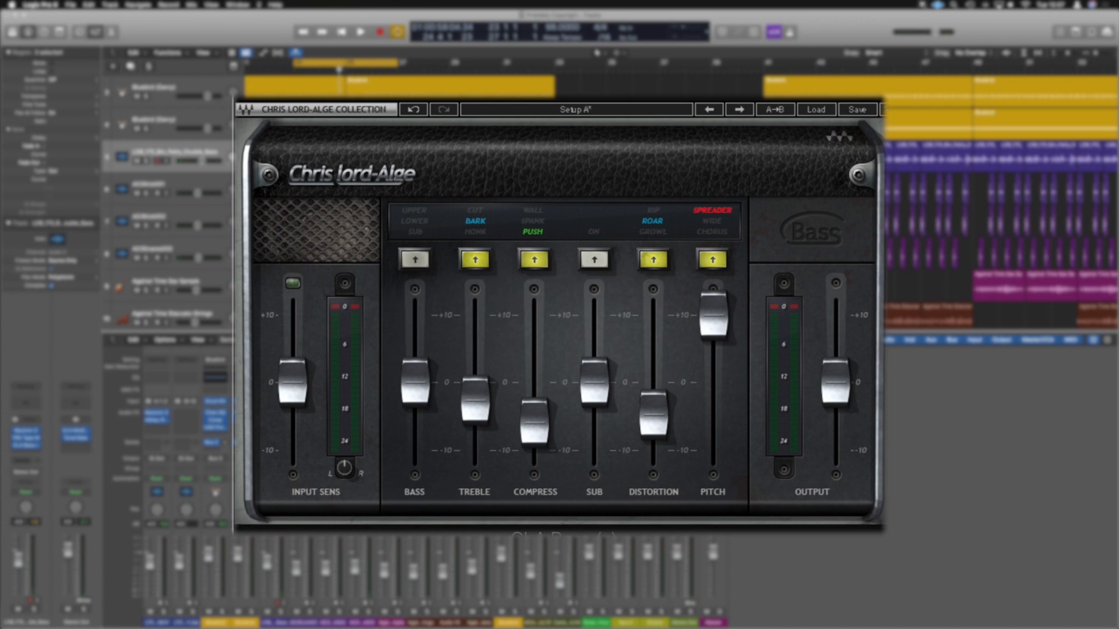
- Insert the Gain utility on the Double Bass channel after CLA Bass and turn on its Mono option
left_click(42, 453)
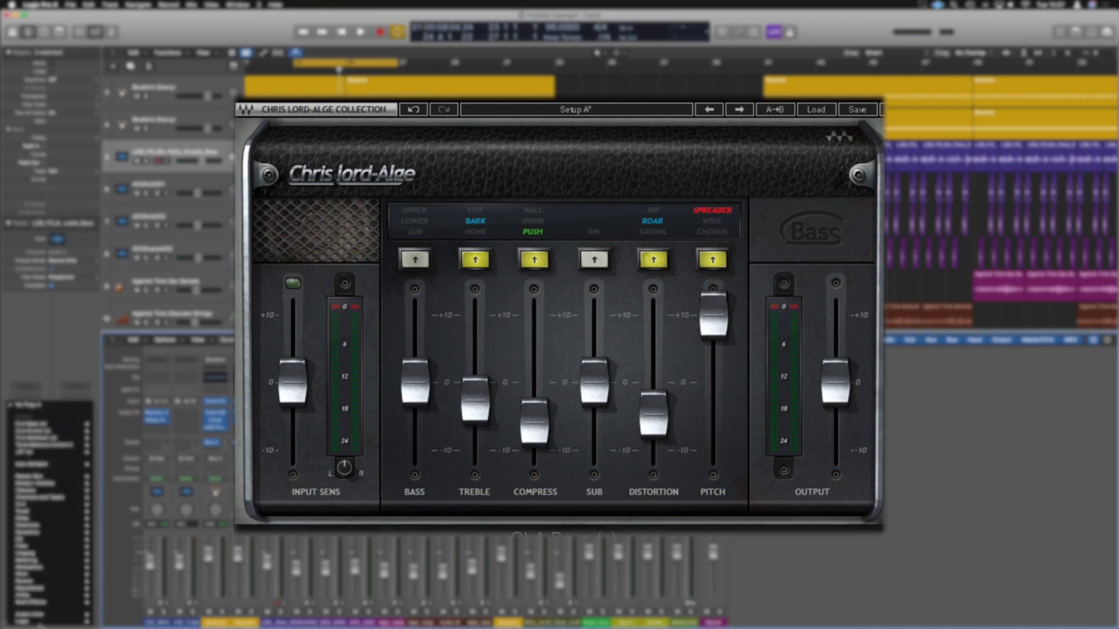
mouse_move(35, 595)
mouse_move(143, 601)
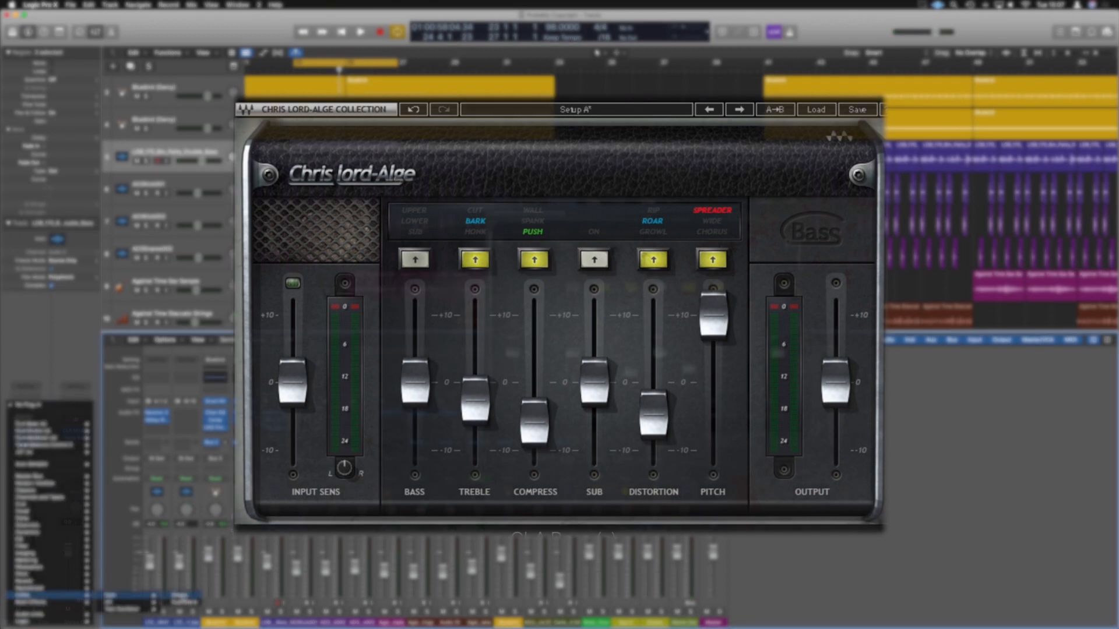
left_click(181, 596)
left_click_drag(443, 124, 420, 211)
left_click(465, 278)
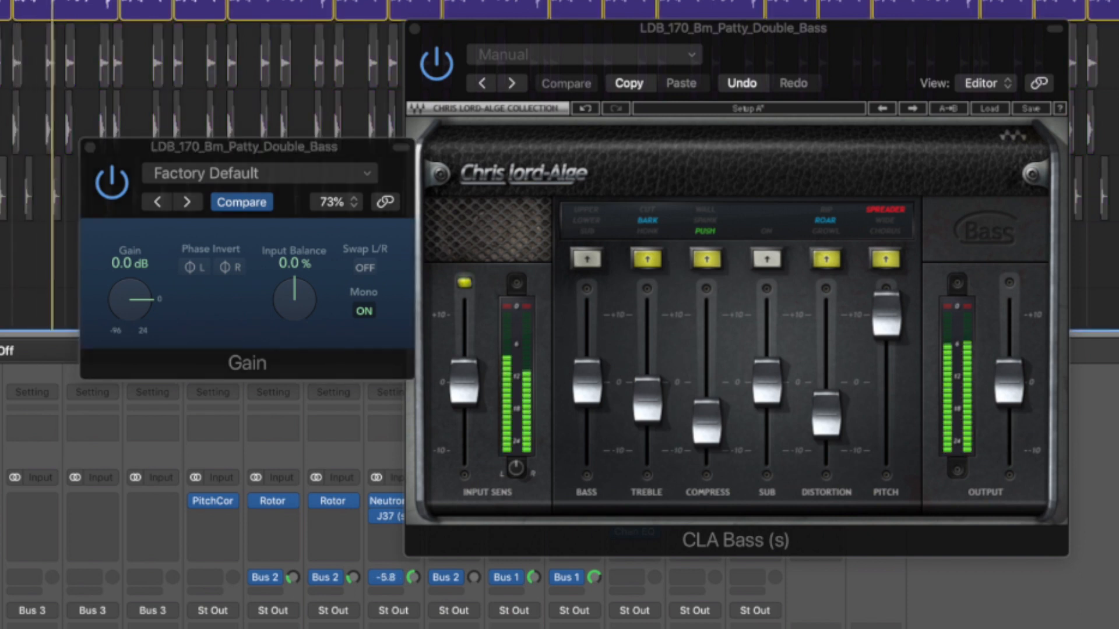
- Switch the Pitch section to Wide, lower its fader to slightly above 0, and compare with Mono off
left_click(365, 315)
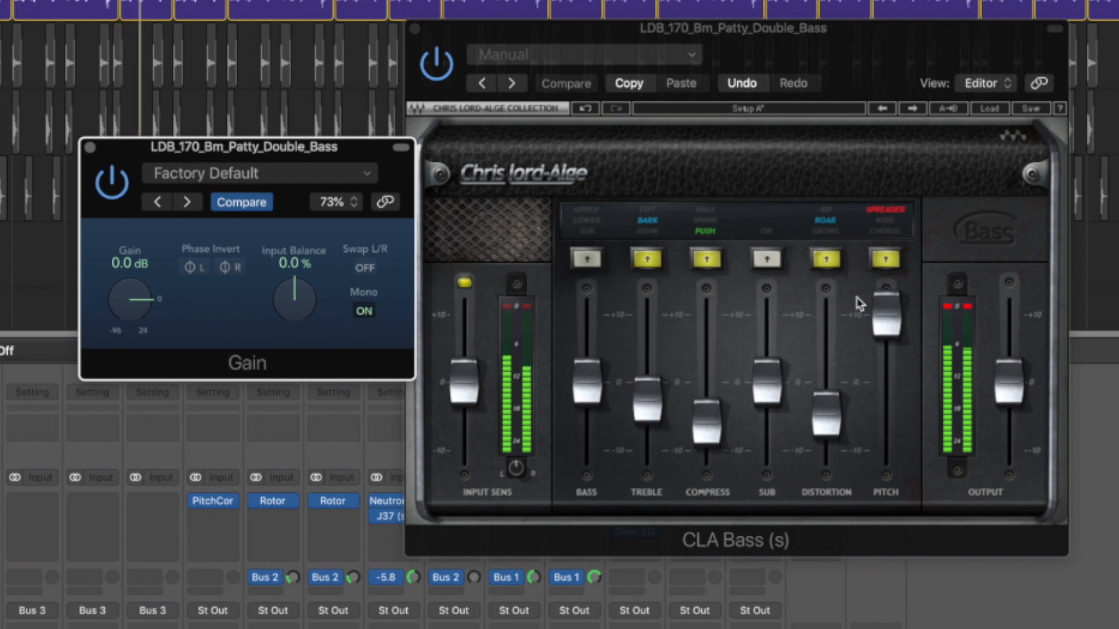
left_click(885, 228)
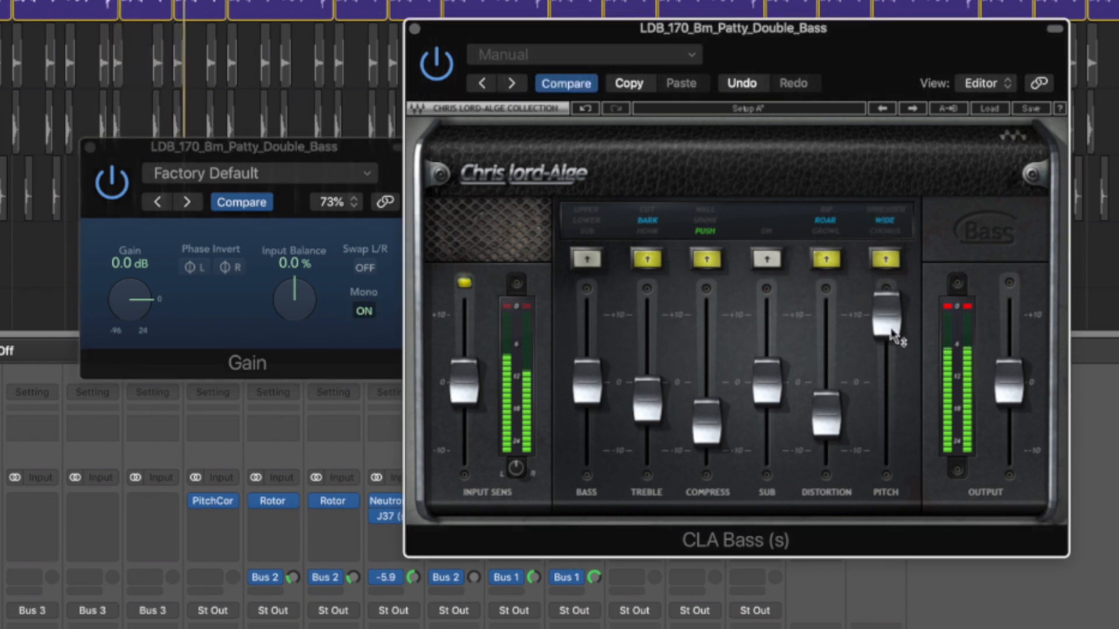
left_click_drag(893, 340, 884, 368)
left_click(363, 311)
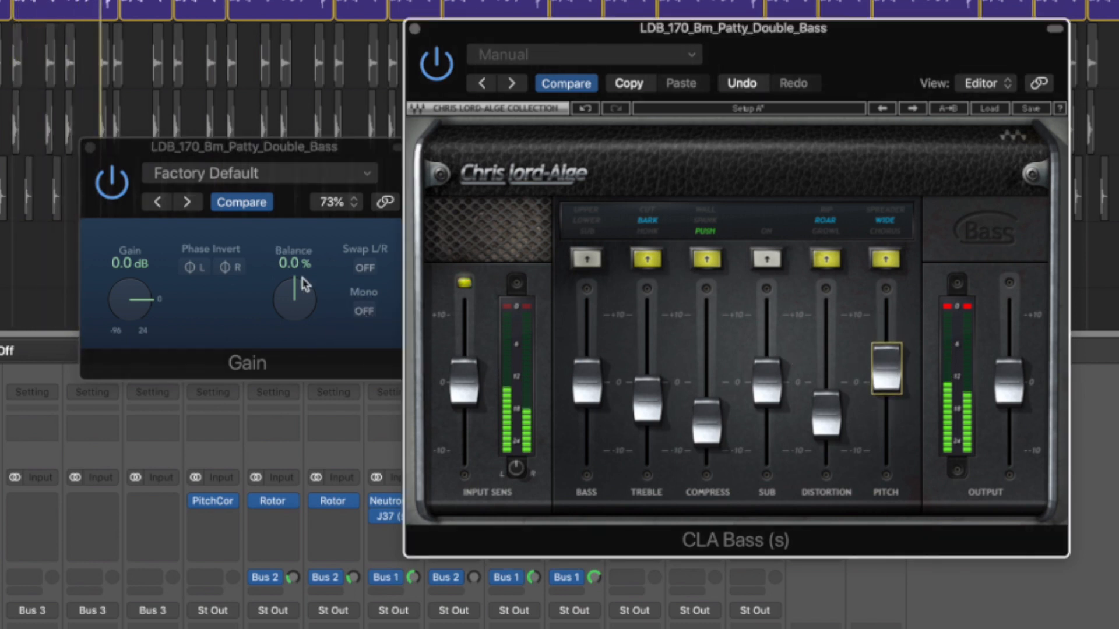
- Lower the Distortion and Treble faders slightly and check the sound with Mono on and the output clip indicators reset
left_click_drag(825, 415, 825, 420)
left_click_drag(634, 417, 628, 407)
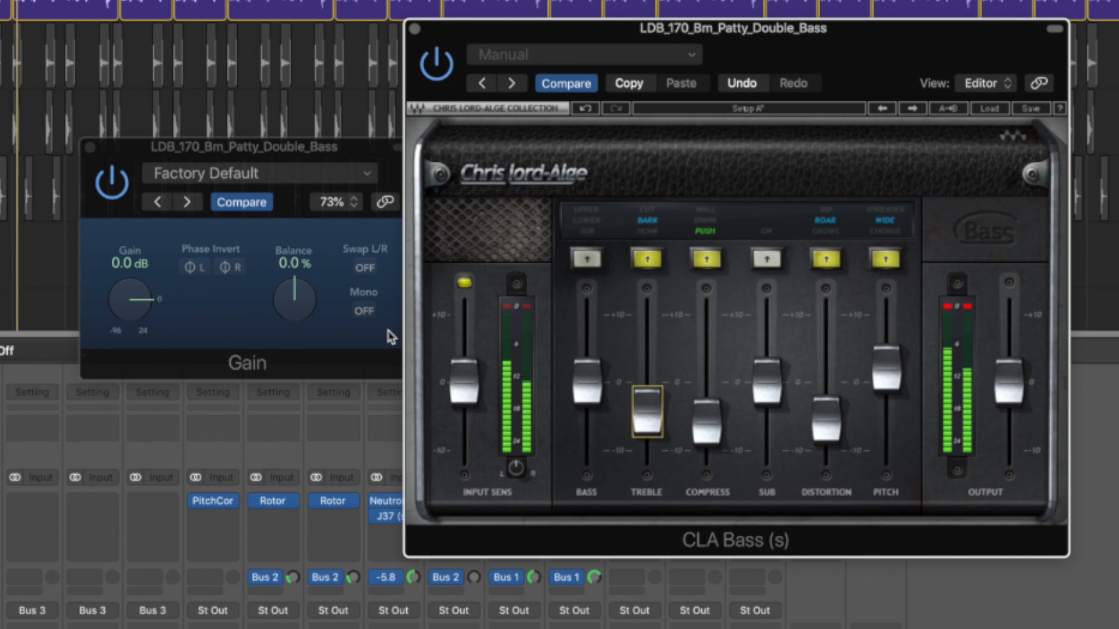
left_click(365, 311)
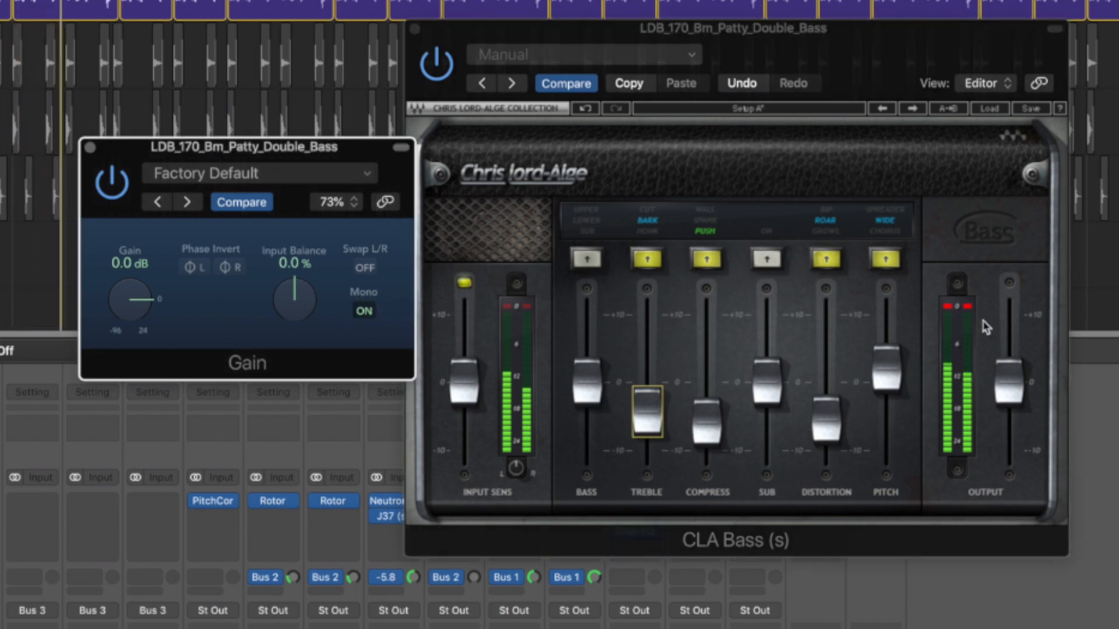
left_click(955, 306)
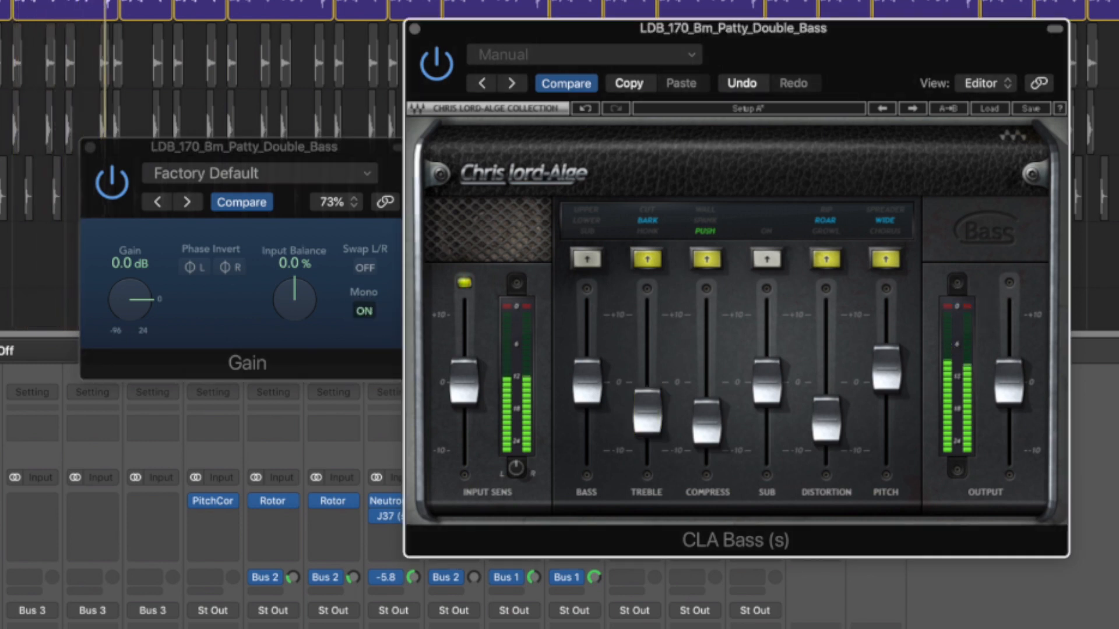
- Compare the bass with CLA Bass bypassed and active, then lower its Output fader slightly to match levels
mouse_move(707, 422)
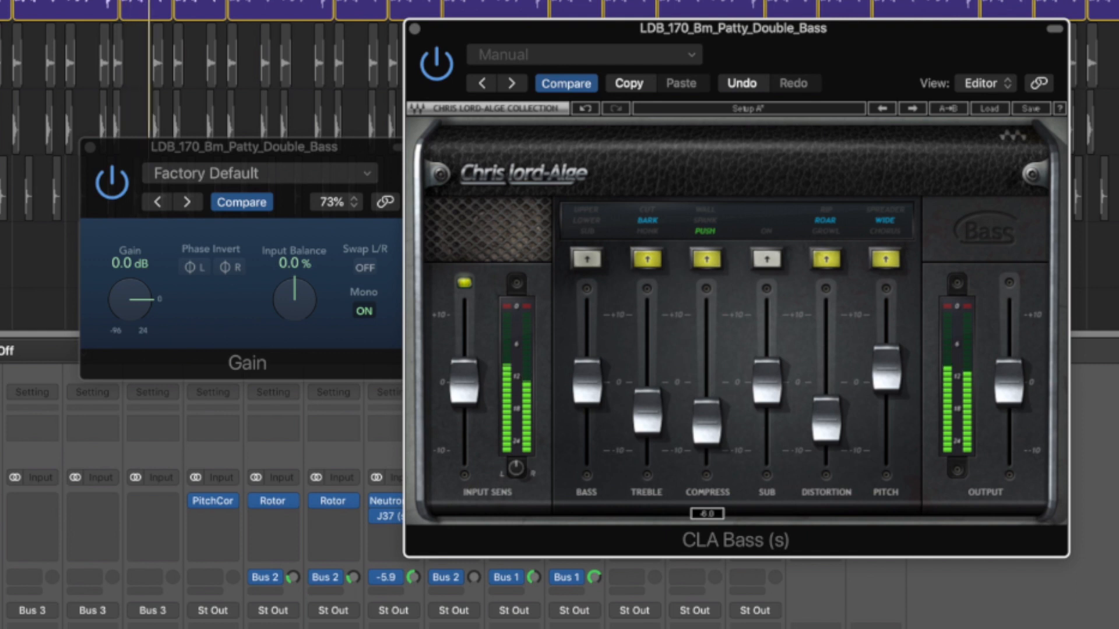
left_click(635, 624)
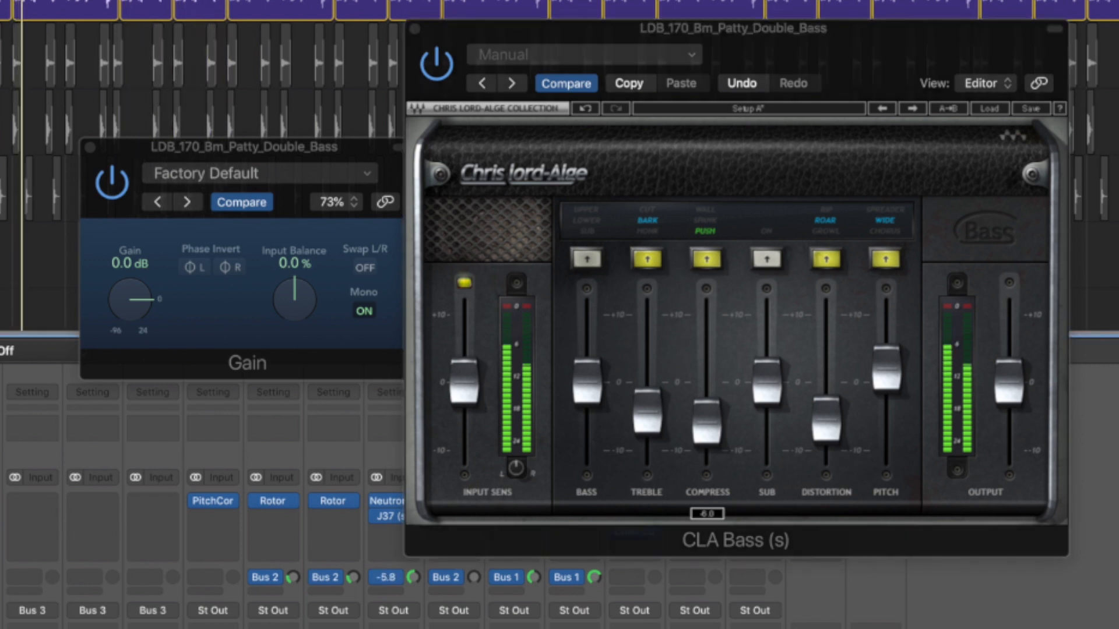
left_click(440, 76)
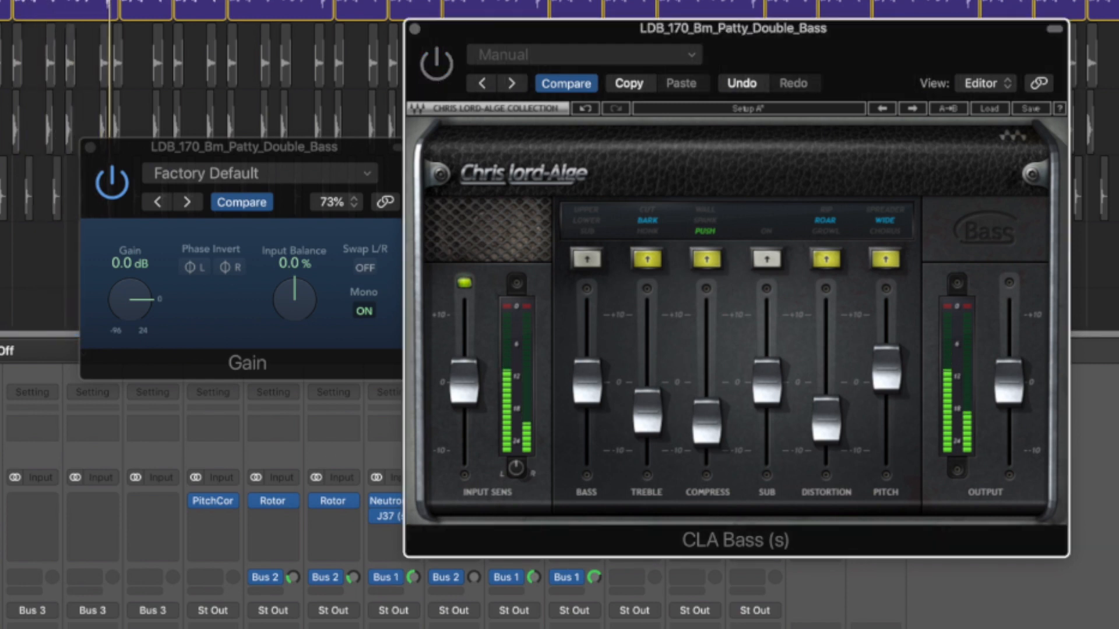
left_click(65, 576)
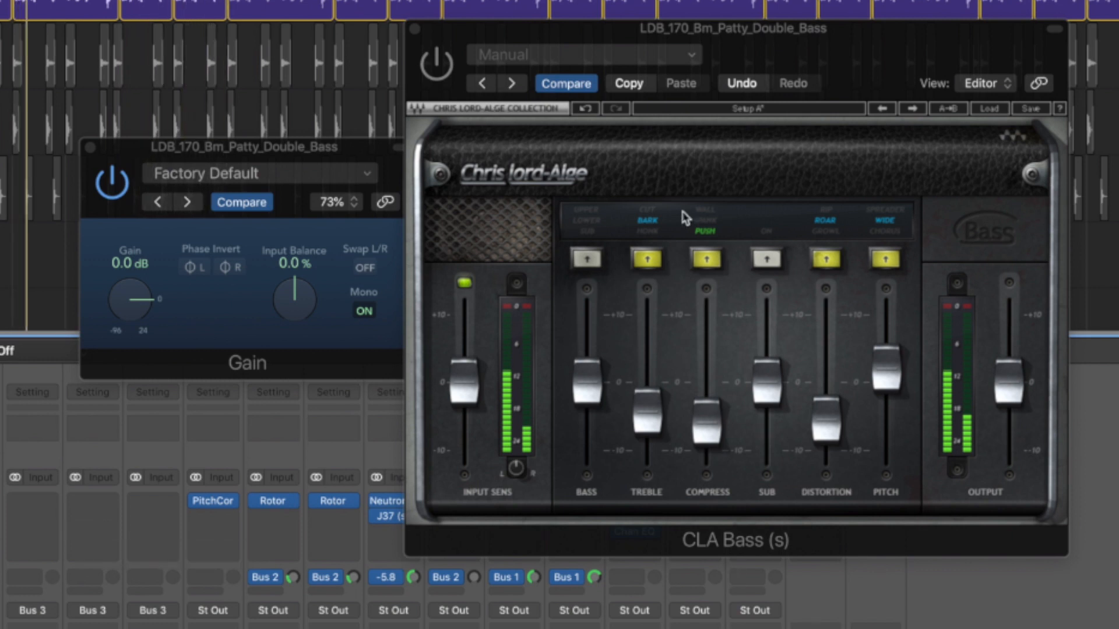
left_click(432, 69)
left_click_drag(1007, 385, 1009, 392)
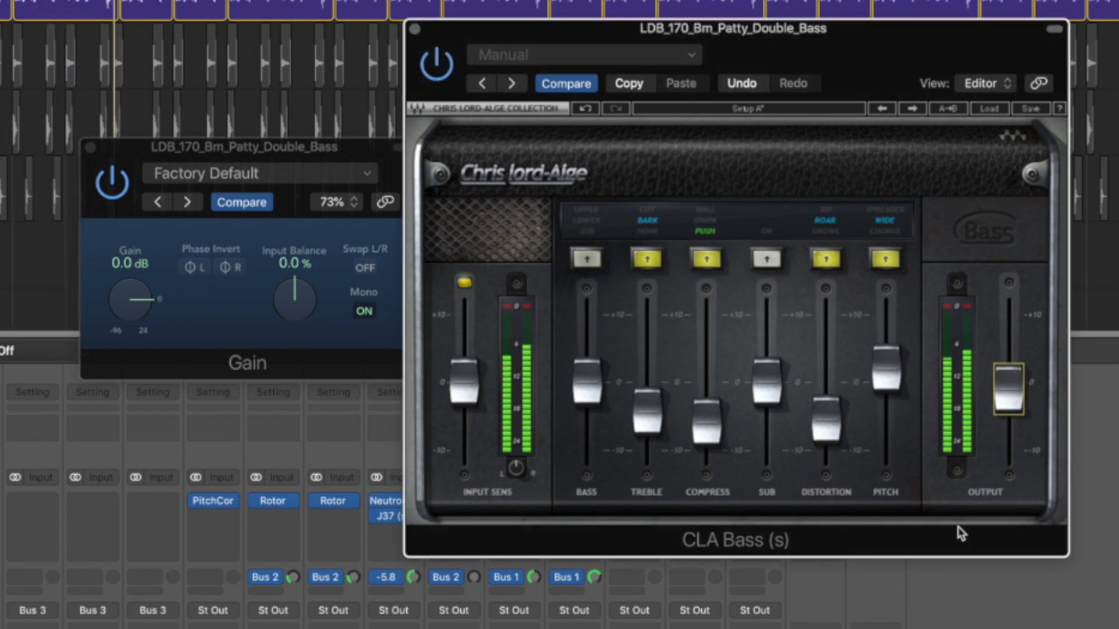
- Turn off Mono in the Gain utility, close it, and unsolo the double bass track to hear the full mix
left_click(369, 314)
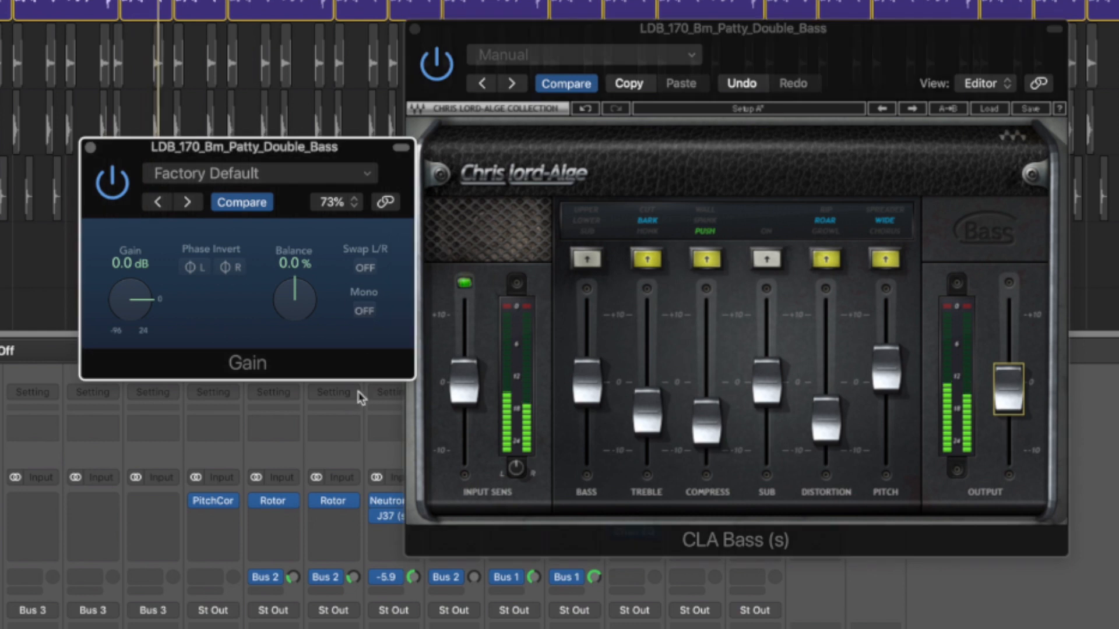
left_click(91, 148)
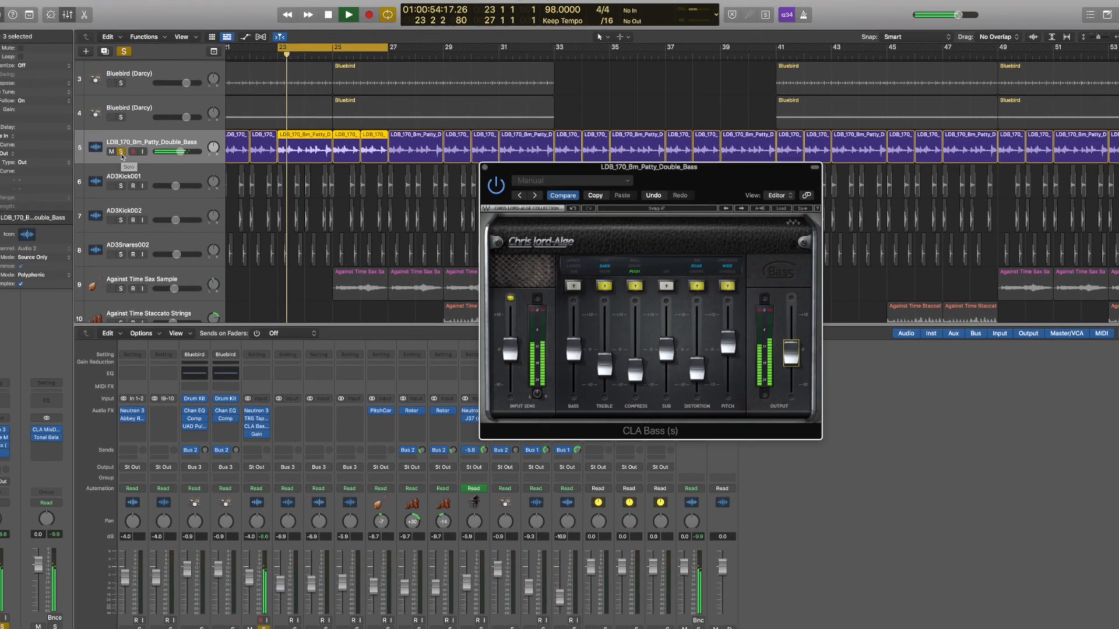
left_click(147, 162)
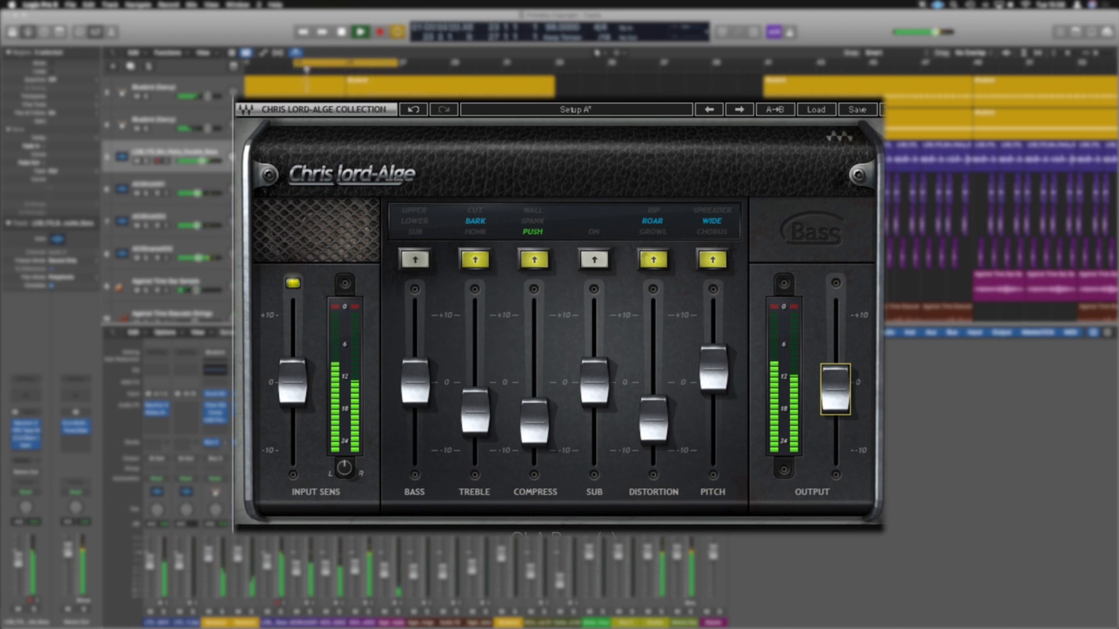
- Lower the CLA Bass Output fader slightly in the full mix and close the plugin window
left_click(832, 387)
left_click_drag(835, 389, 835, 400)
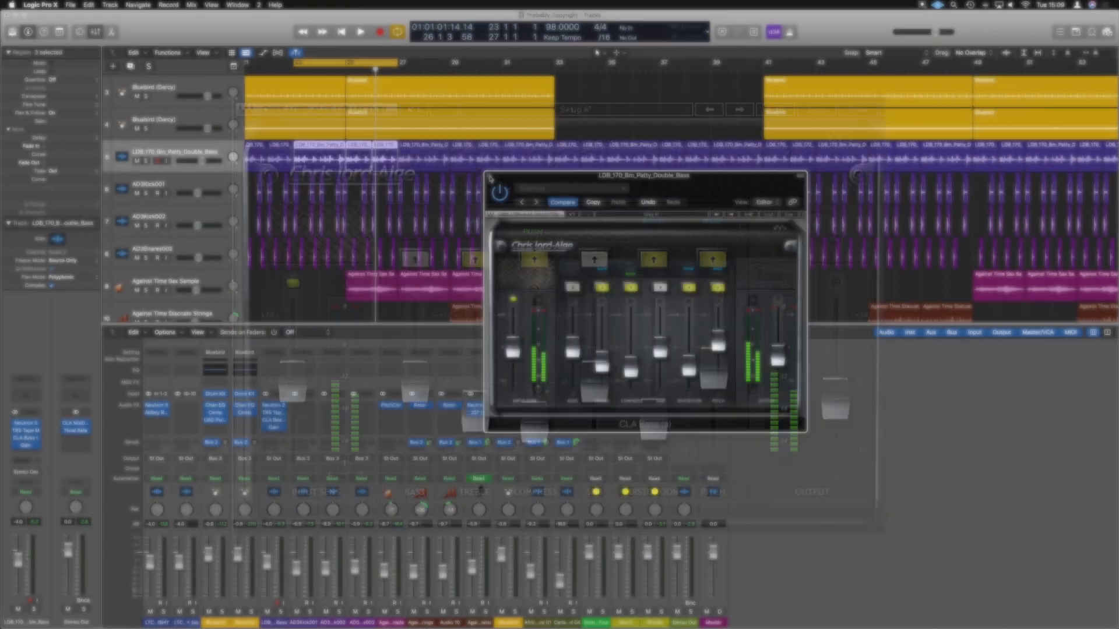
left_click(488, 176)
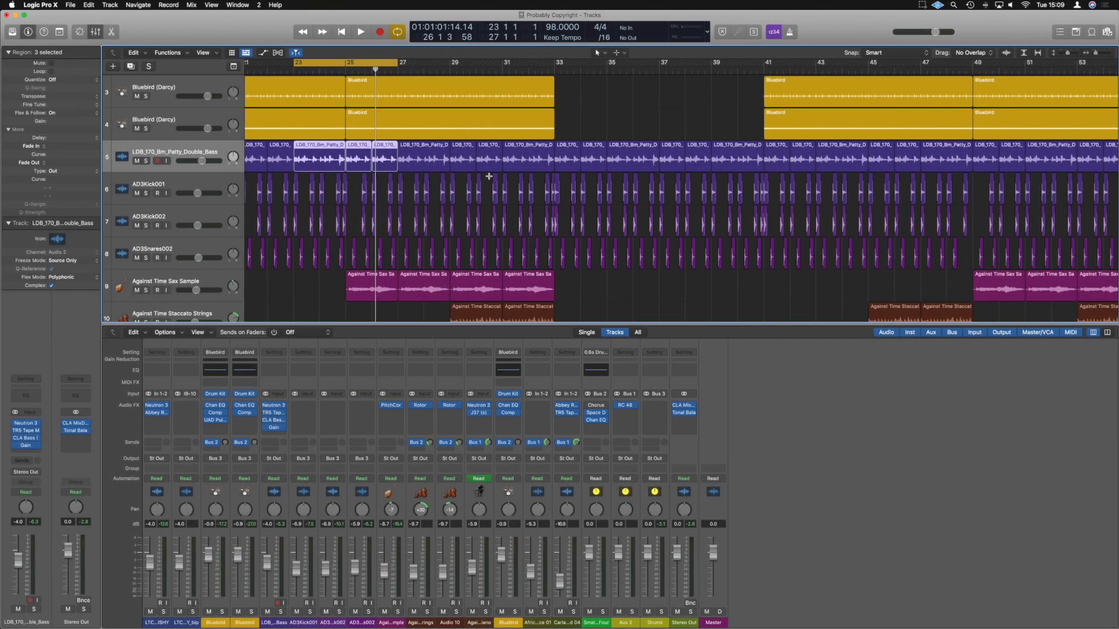
- Insert the stereo Waves Abbey Road Vinyl plugin on the Double Bass channel before Gain and place its window beside CLA Bass
left_click(275, 425)
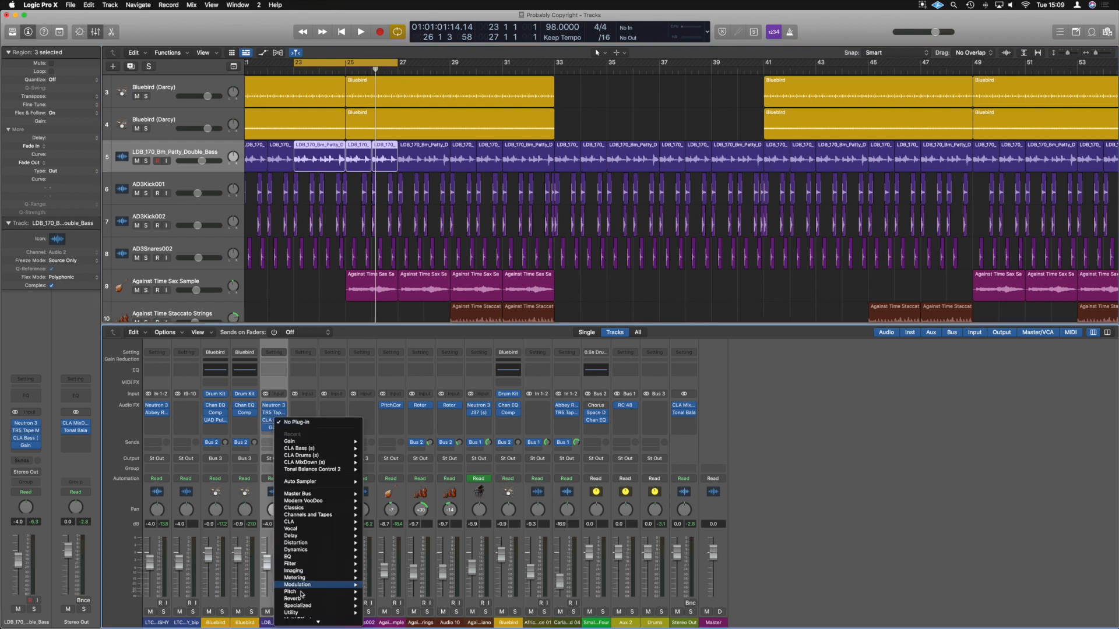
mouse_move(316, 616)
mouse_move(396, 615)
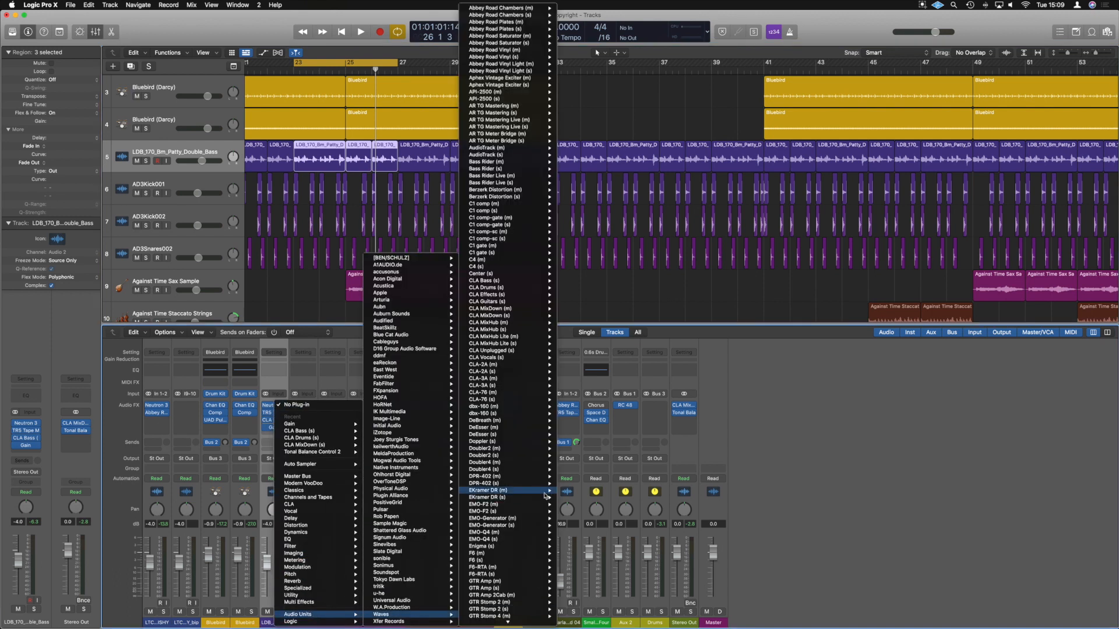
left_click(574, 57)
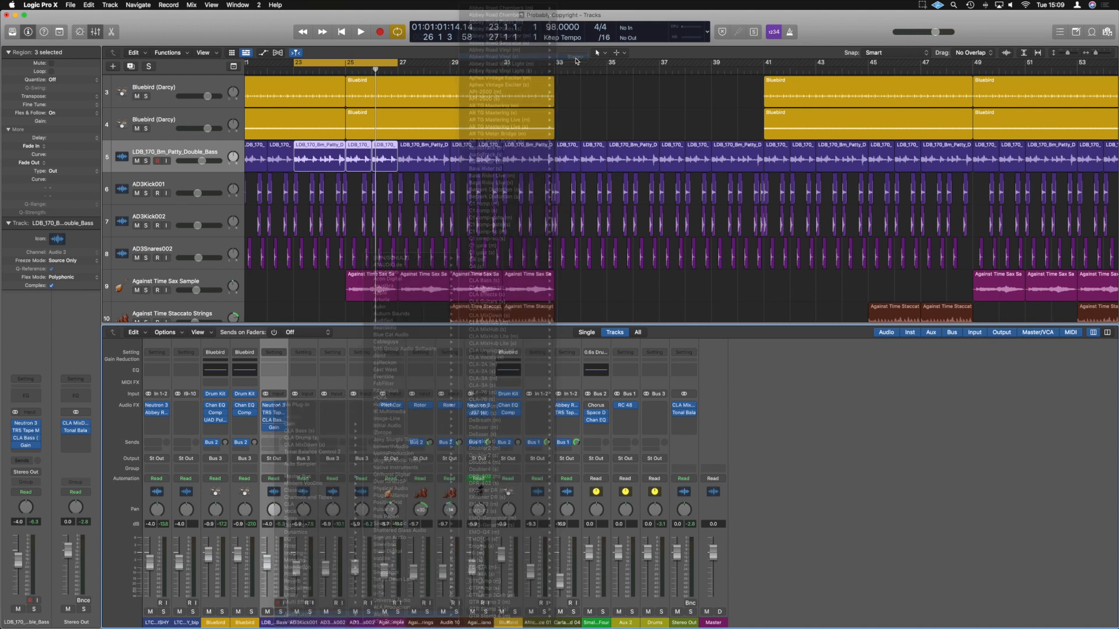
left_click_drag(710, 189, 625, 219)
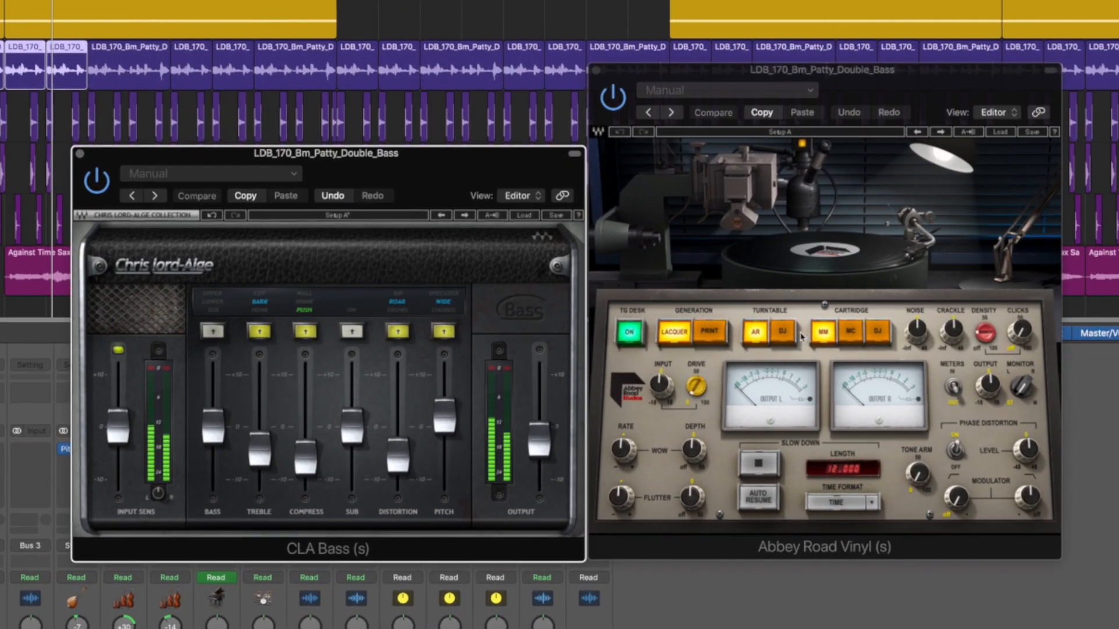
- Try the DJ turntable and DJ cartridge options in Abbey Road Vinyl
left_click(785, 335)
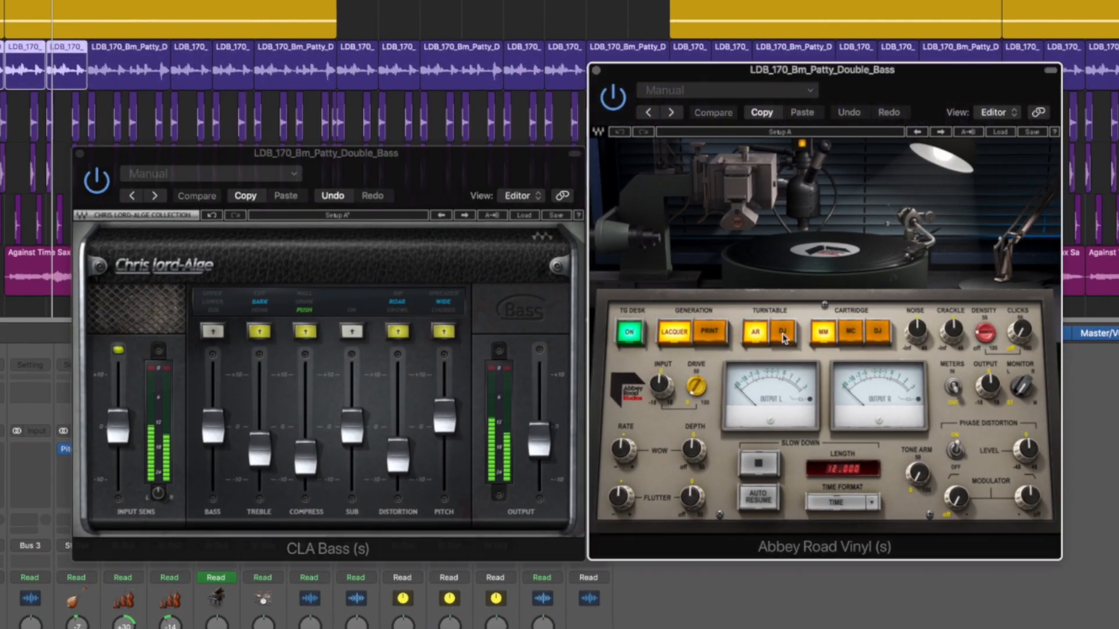
left_click(881, 333)
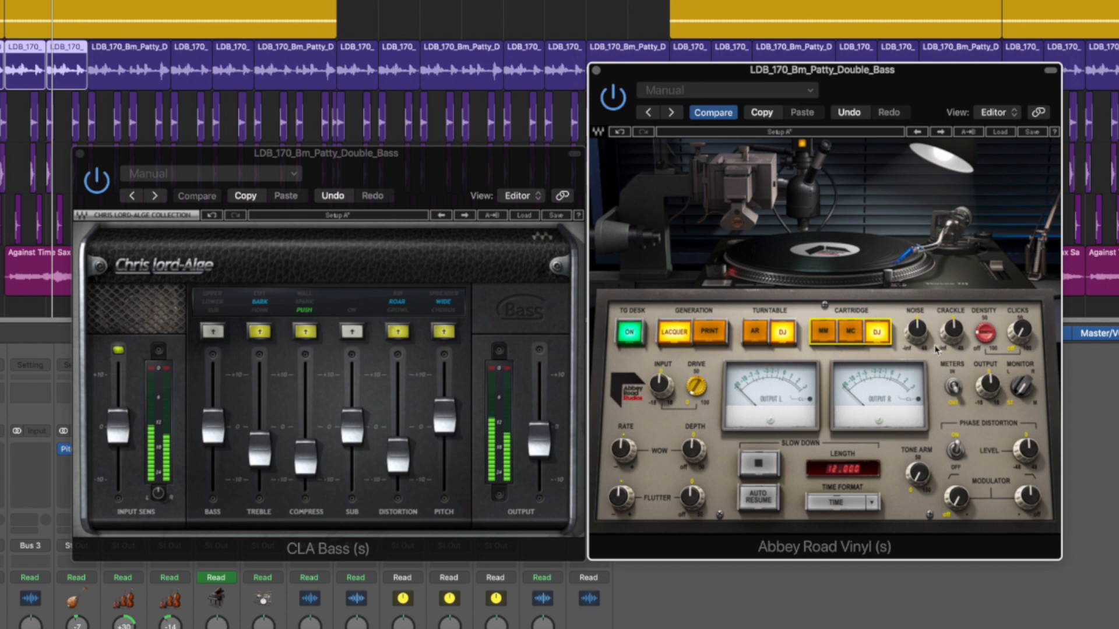
left_click(1024, 333)
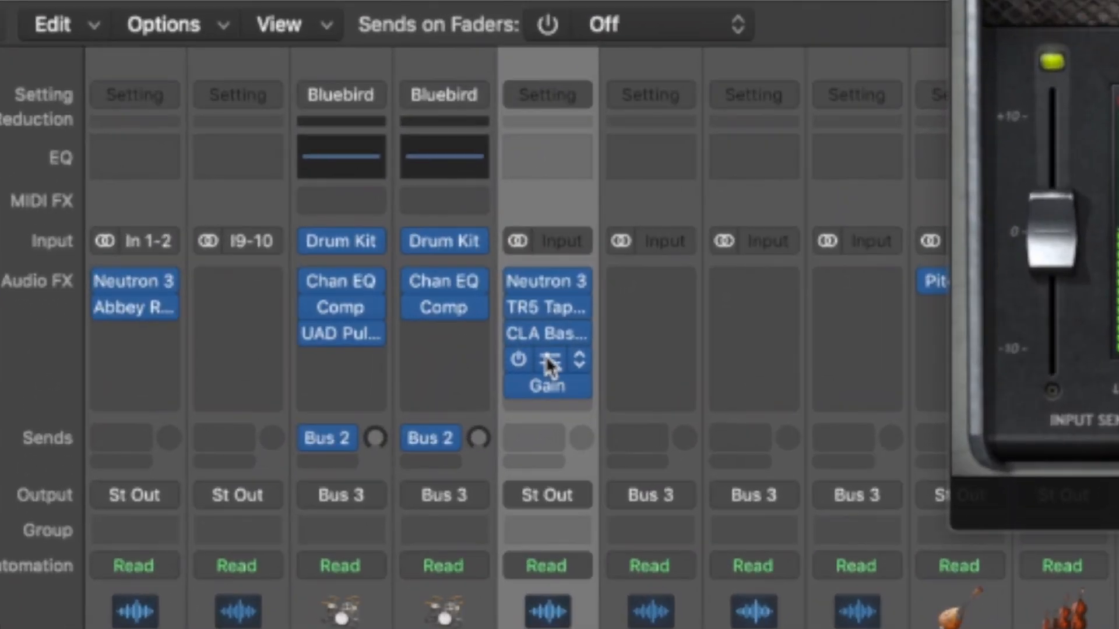
- Move Abbey Road Vinyl ahead of CLA Bass in the Double Bass insert chain and start playback
left_click_drag(300, 414, 300, 405)
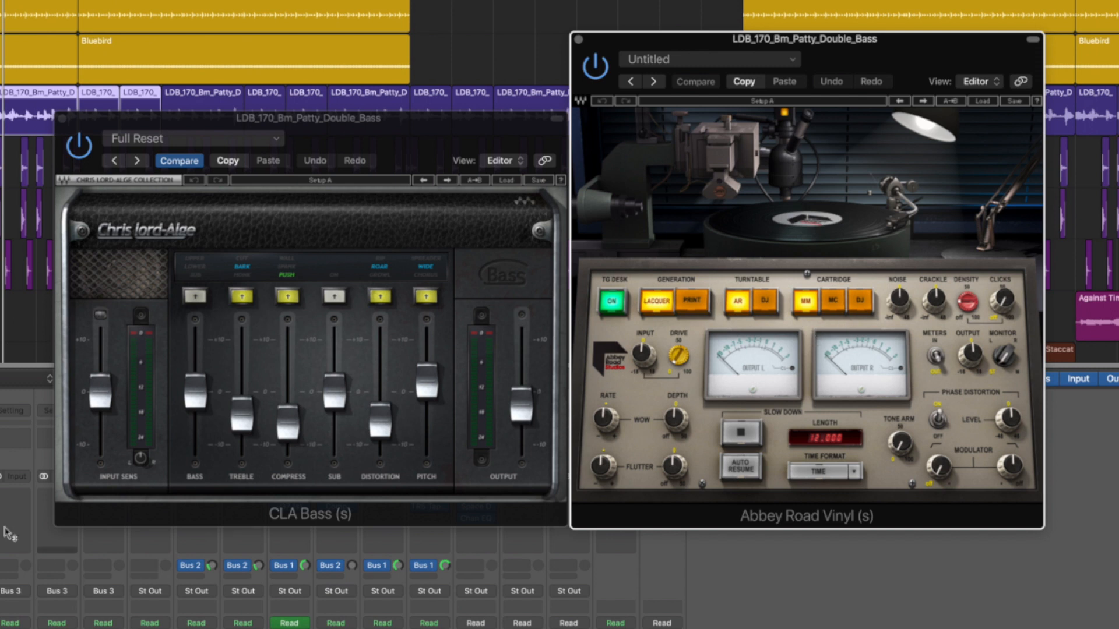
key("space")
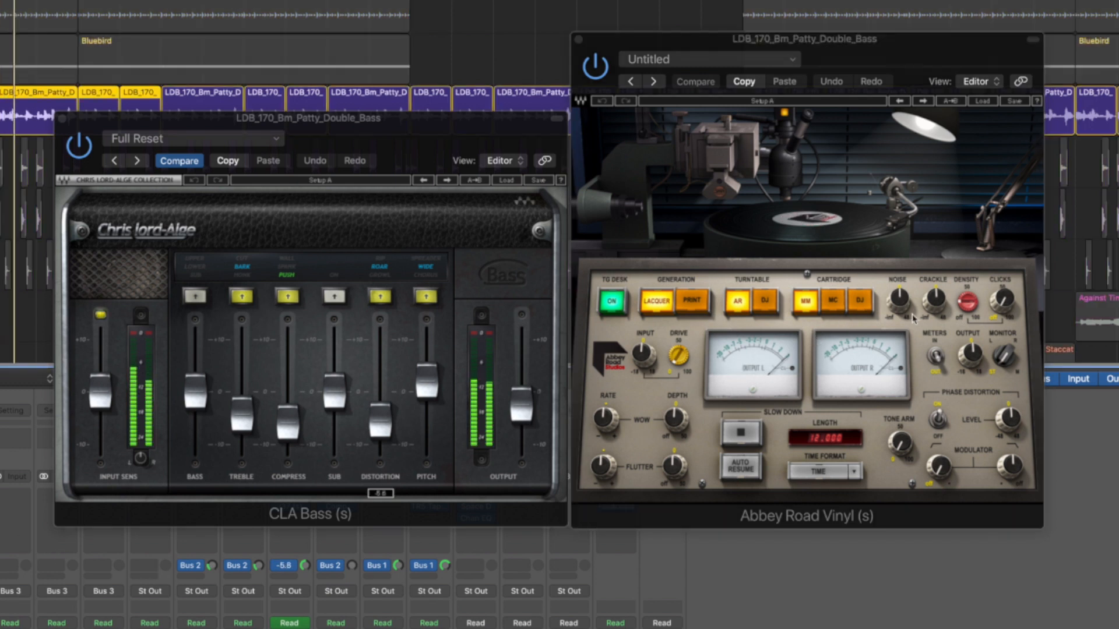
- Adjust Abbey Road Vinyl's Input to about -6.8 dB, Crackle to about 16.5 dB, and Drive to a low amount
mouse_move(933, 312)
left_mouse_down()
mouse_move(898, 282)
mouse_move(898, 298)
mouse_move(934, 306)
left_mouse_up()
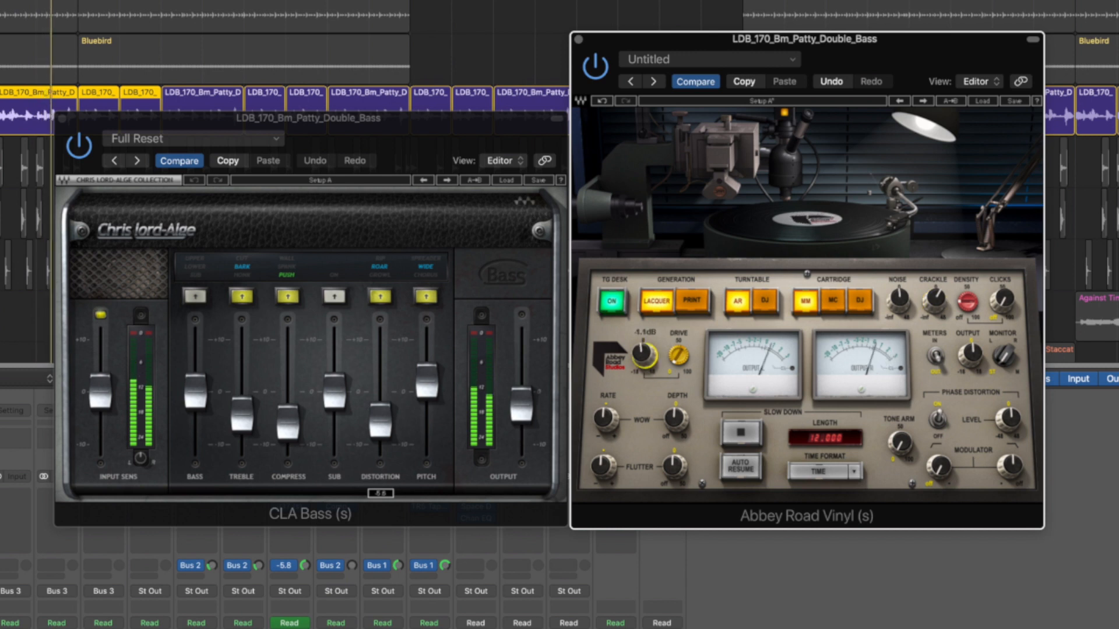
mouse_move(641, 358)
left_mouse_down()
mouse_move(641, 376)
mouse_move(644, 360)
left_mouse_up()
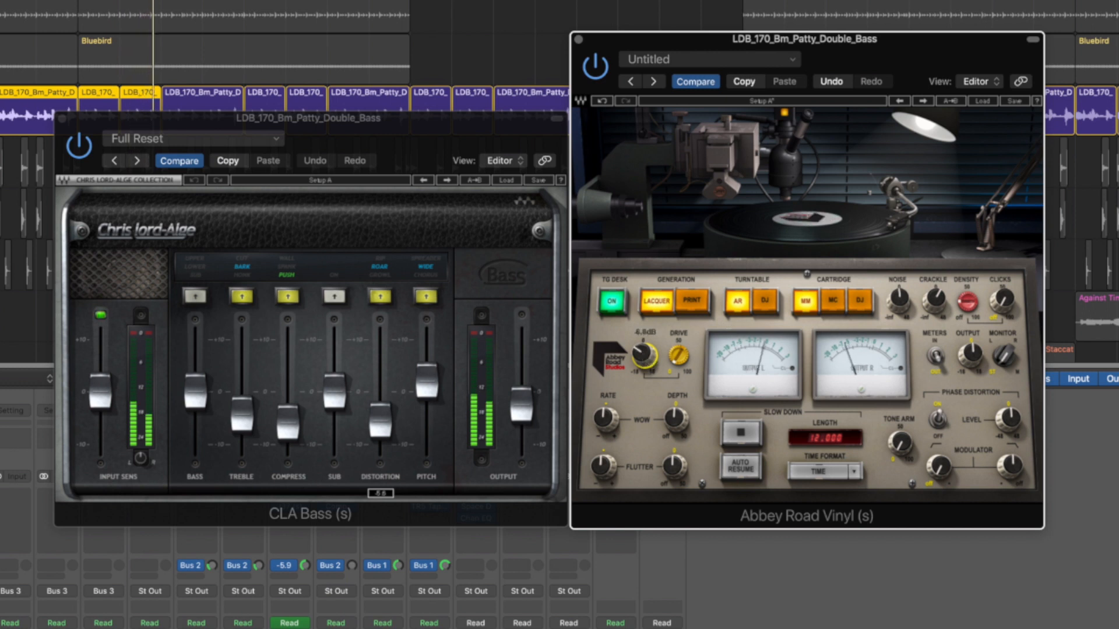
left_click_drag(935, 301, 934, 297)
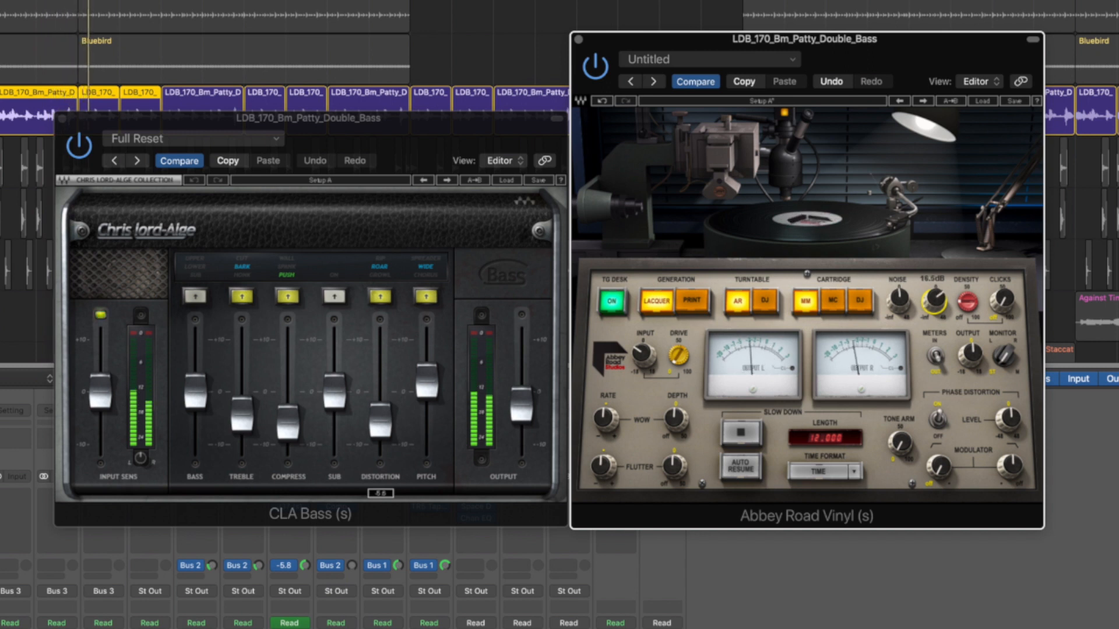
left_click(678, 354)
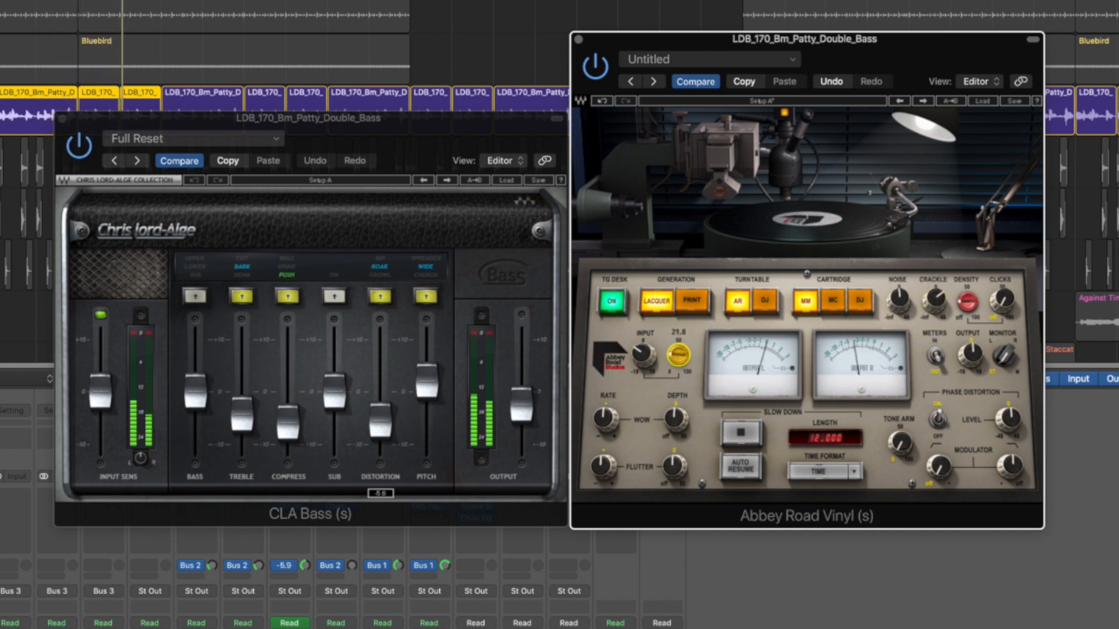
mouse_move(678, 355)
left_mouse_down()
mouse_move(677, 336)
mouse_move(678, 381)
mouse_move(678, 363)
left_mouse_up()
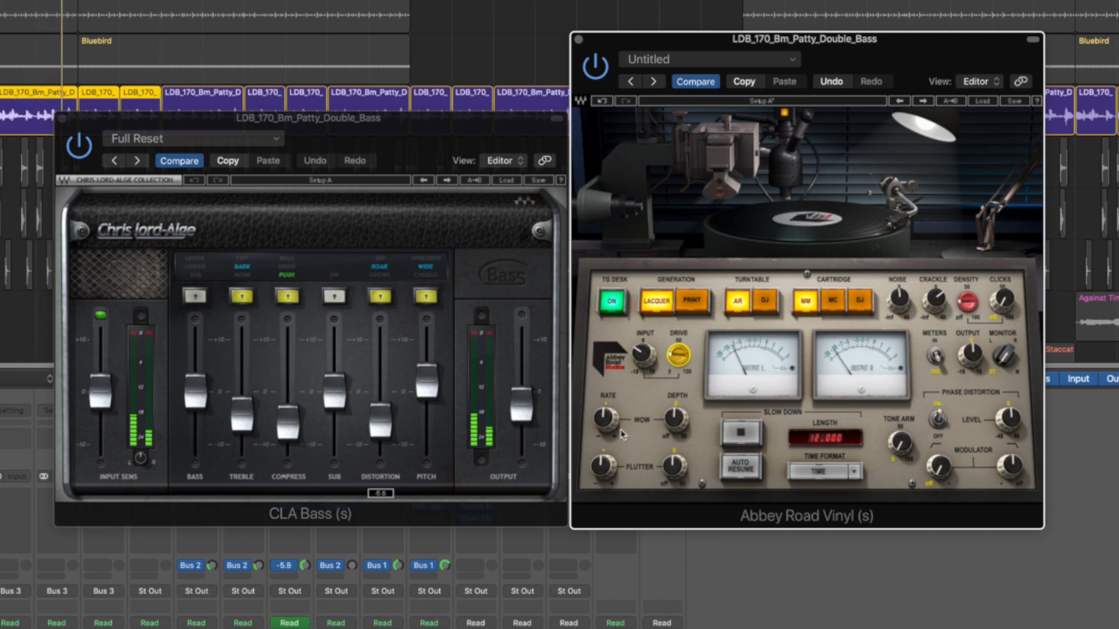
- Adjust the Wow and Flutter Depth knobs of Abbey Road Vinyl to about 0.9 each
left_click(676, 424)
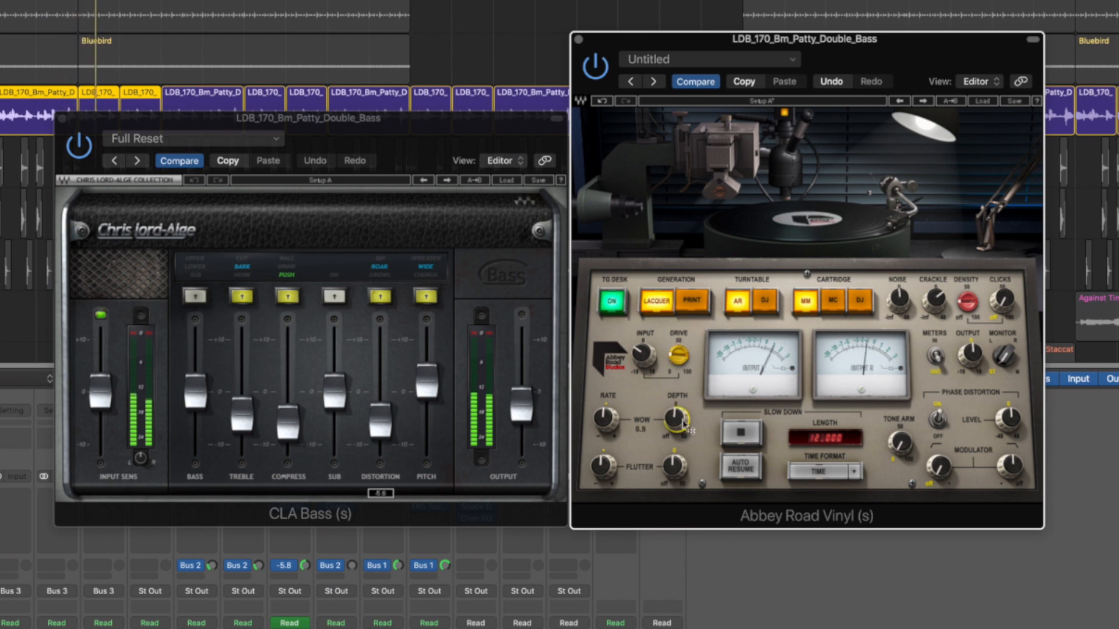
left_click(674, 468)
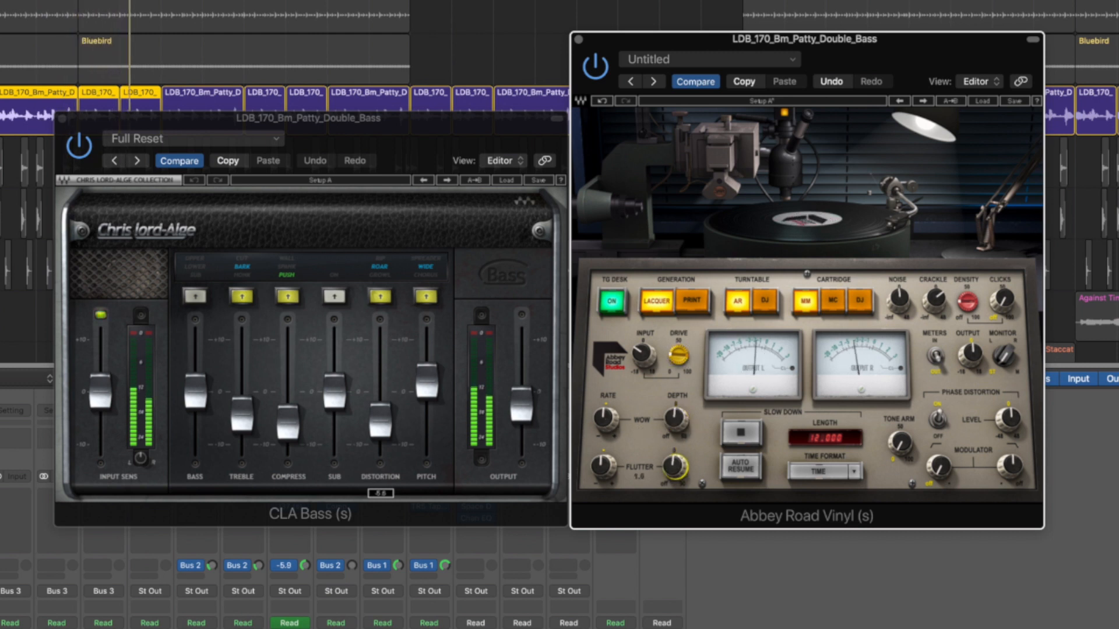
left_click_drag(674, 468, 673, 462)
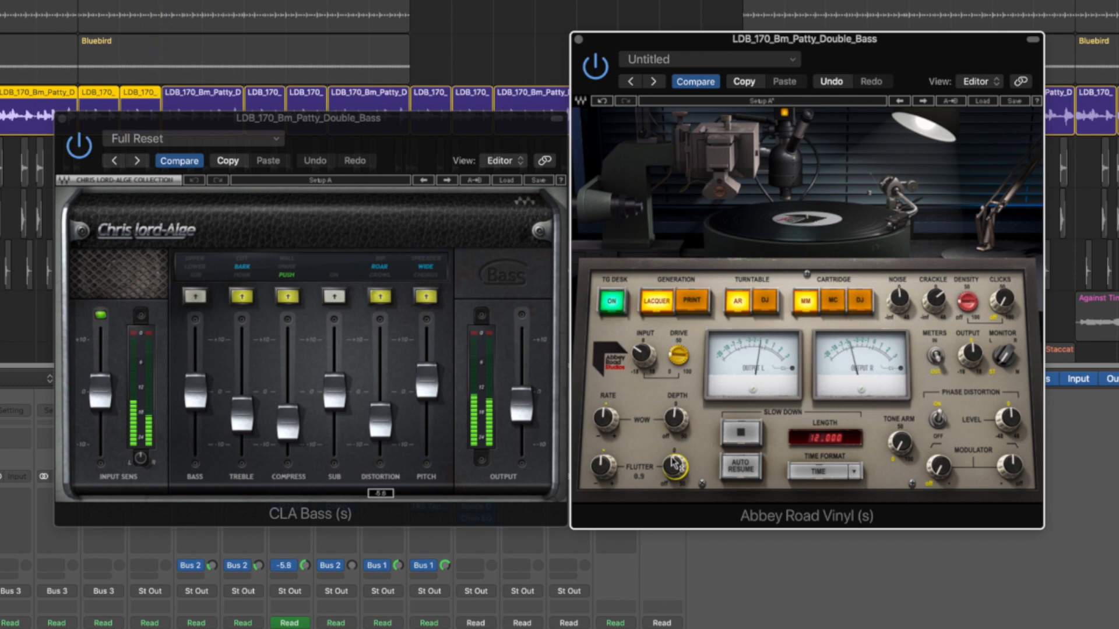
- Compare the bass with Abbey Road Vinyl bypassed and active, and turn its Crackle down slightly
left_click(593, 74)
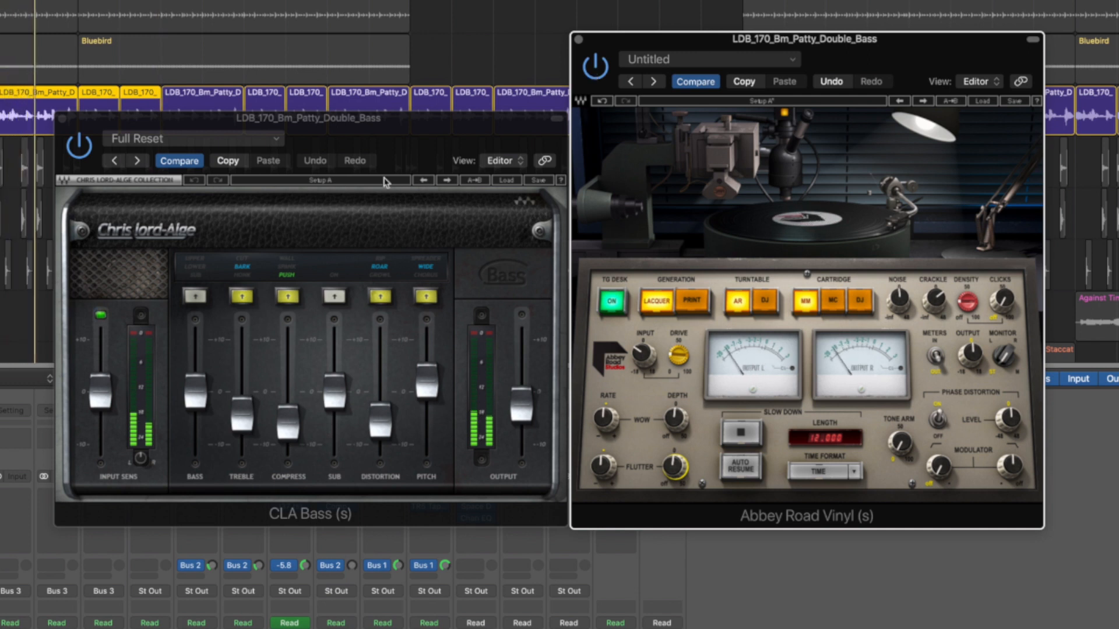
left_click(934, 302)
left_click_drag(934, 302, 934, 309)
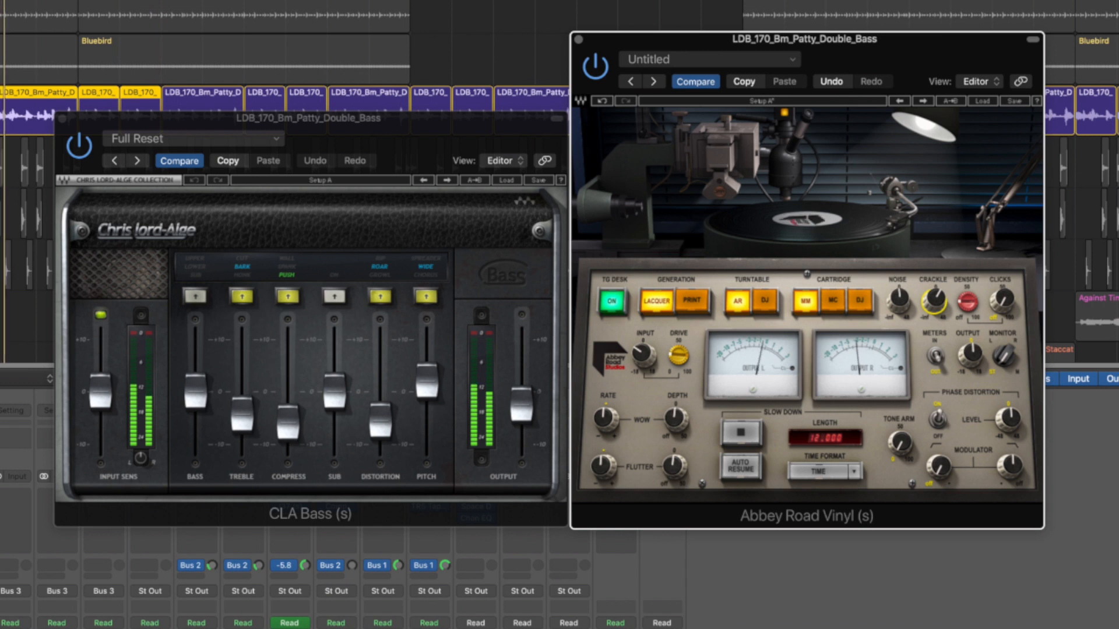
- Unsolo the double bass track and raise the CLA Bass Compress fader to about -4.3
key("s")
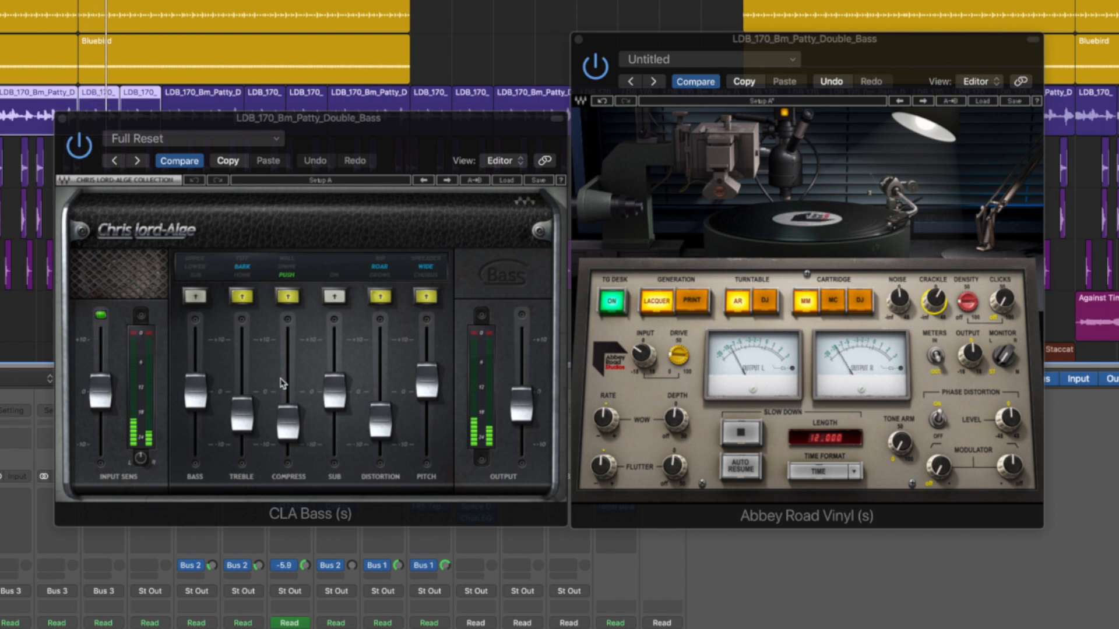
left_click_drag(288, 431, 289, 425)
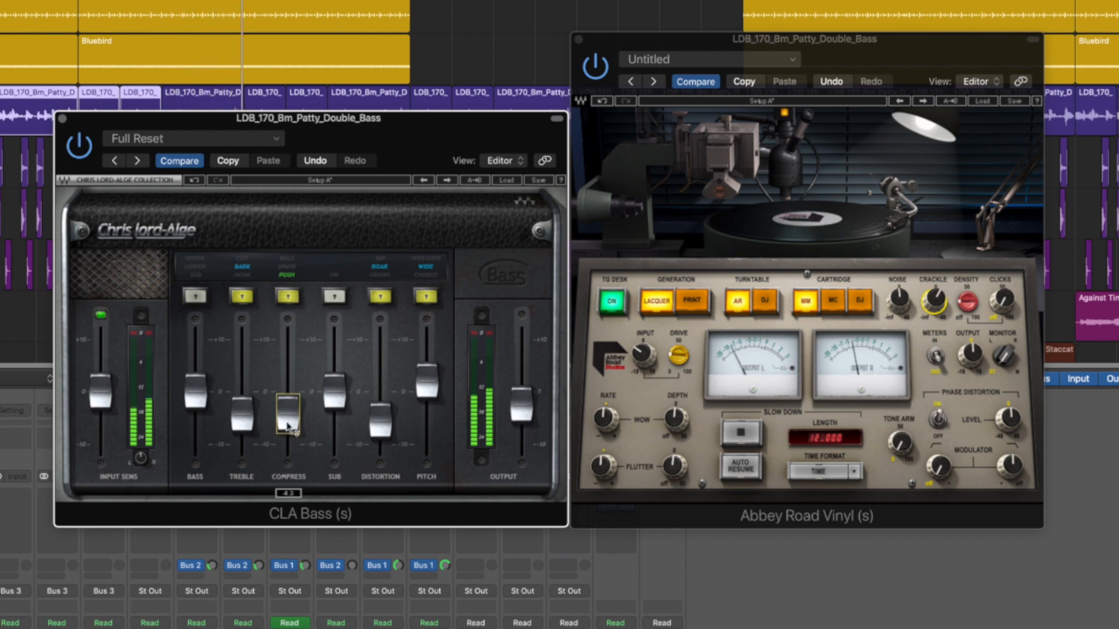